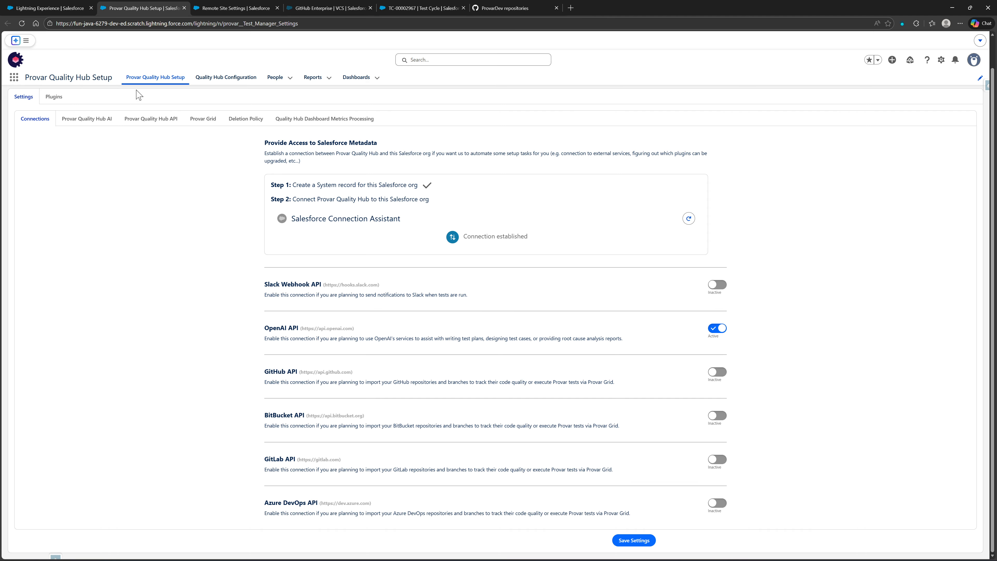
Open the Provar Quality Hub plugin details and expand its latest release information
left_click(53, 97)
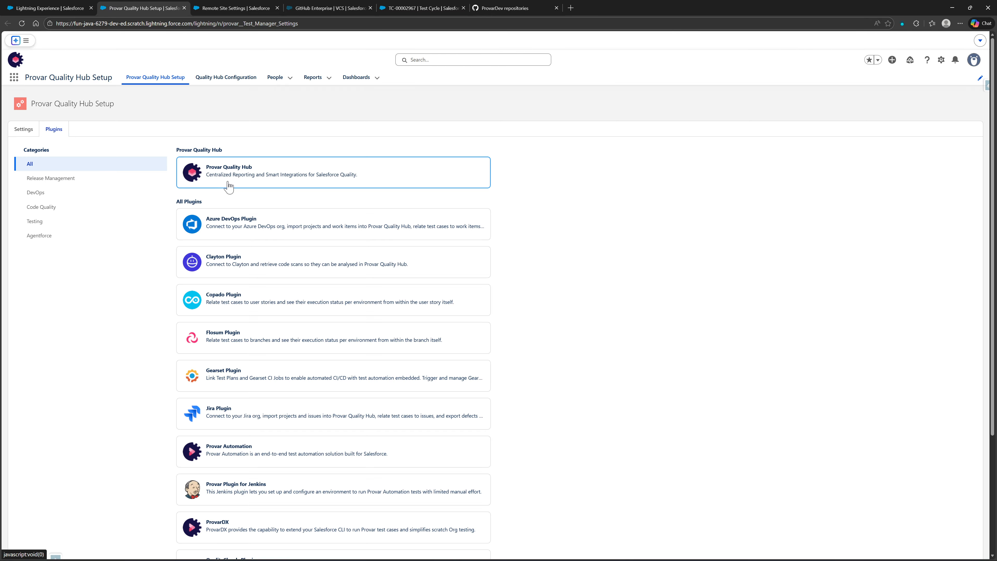
left_click(229, 186)
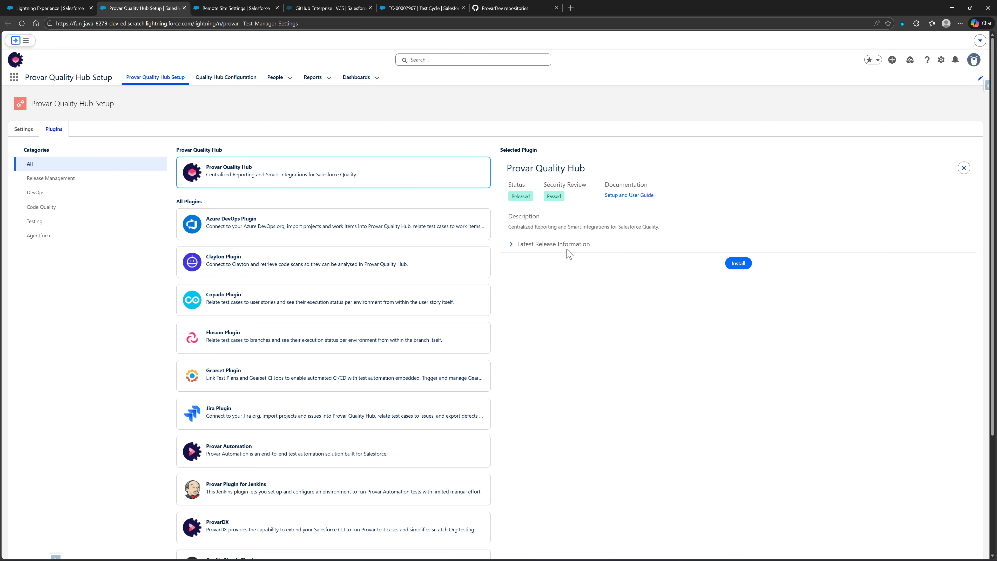
left_click(509, 247)
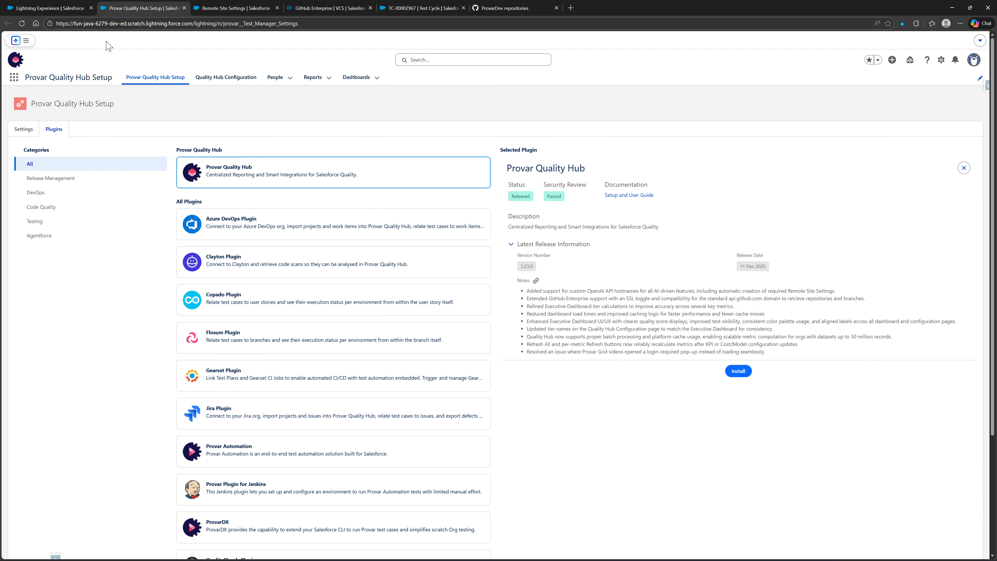
Review the Automation Coverage metric's detailed analysis on the Quality Hub Dashboard, and close it
left_click(69, 7)
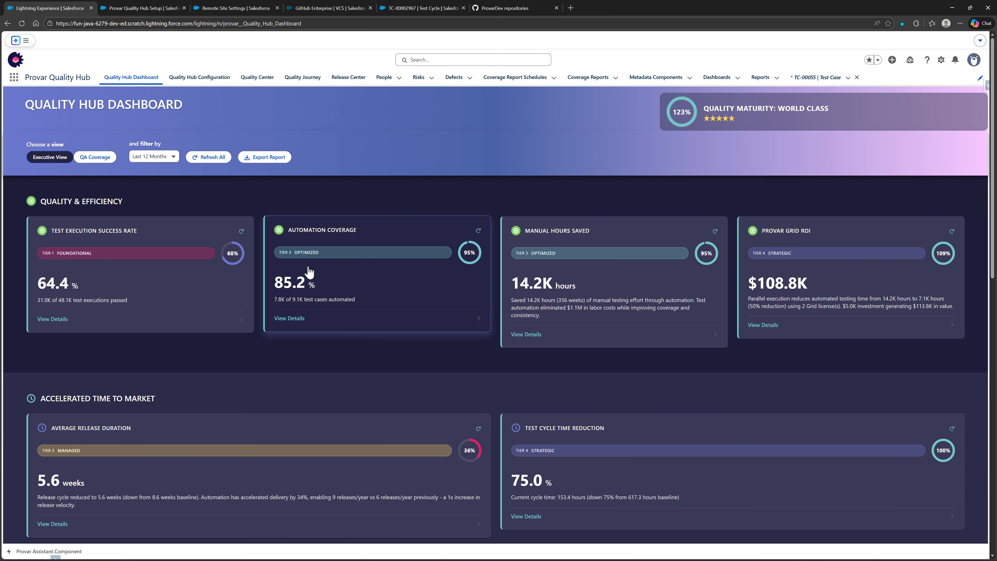
left_click(294, 319)
scroll(299, 321, "down", 3)
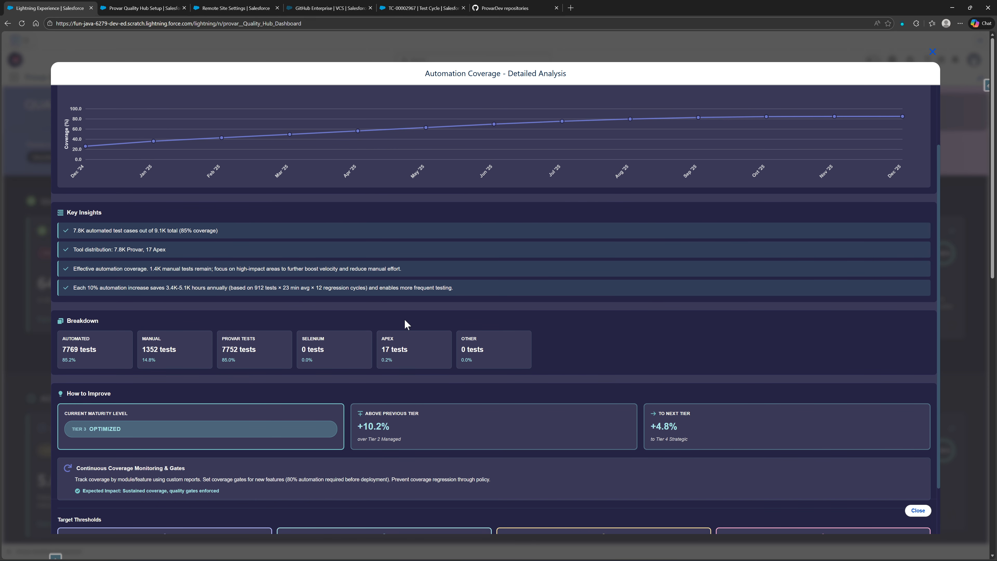
scroll(416, 318, "down", 2)
scroll(432, 314, "up", 4)
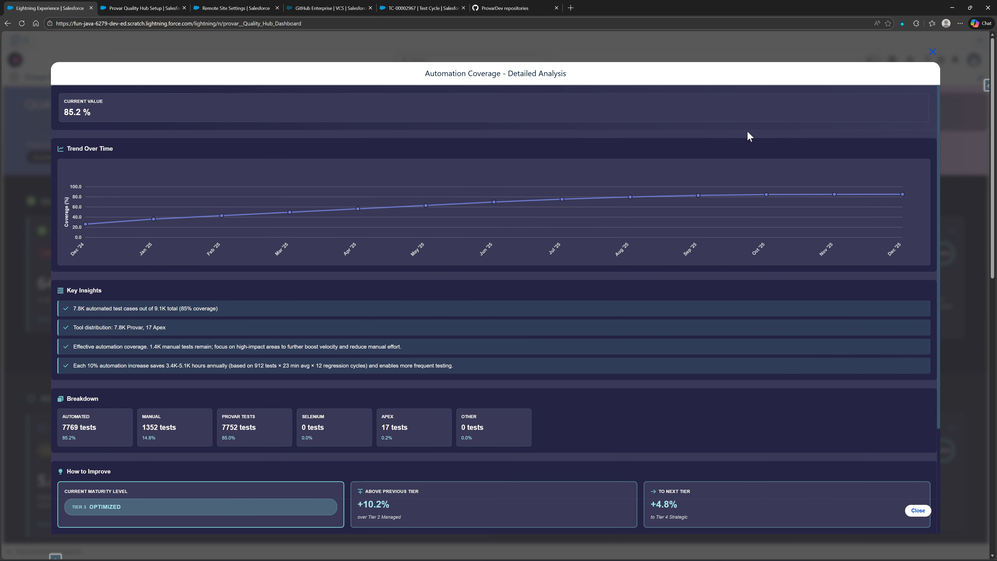
left_click(932, 52)
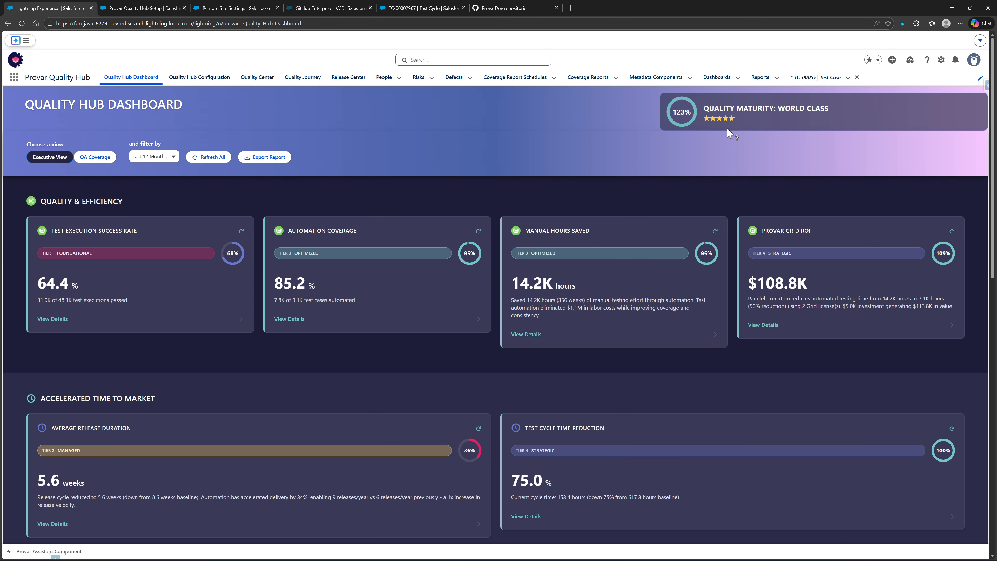
Check the overall quality maturity score, and review the Coverage Growth metric's detailed analysis before closing it
mouse_move(722, 128)
mouse_move(687, 114)
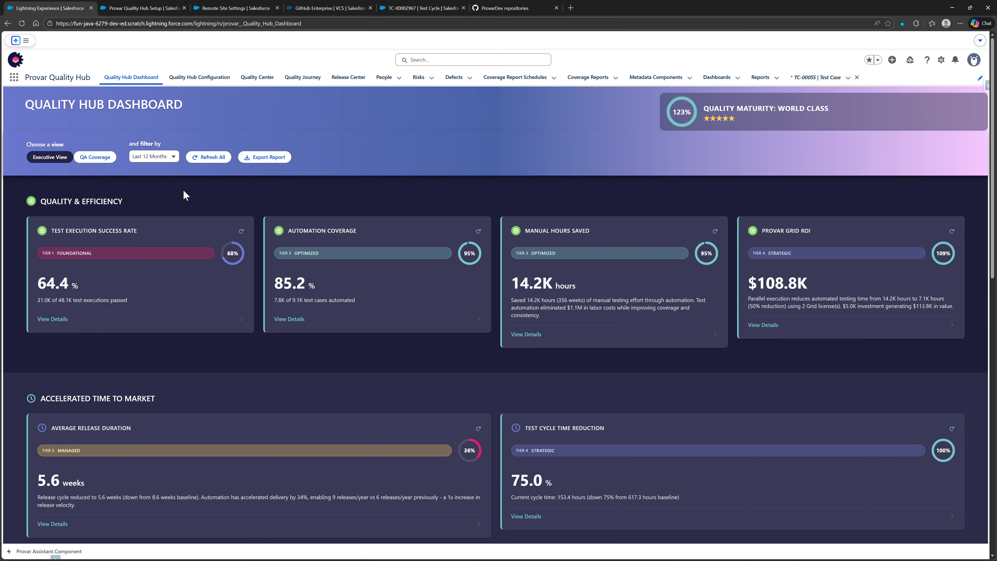
scroll(155, 194, "down", 15)
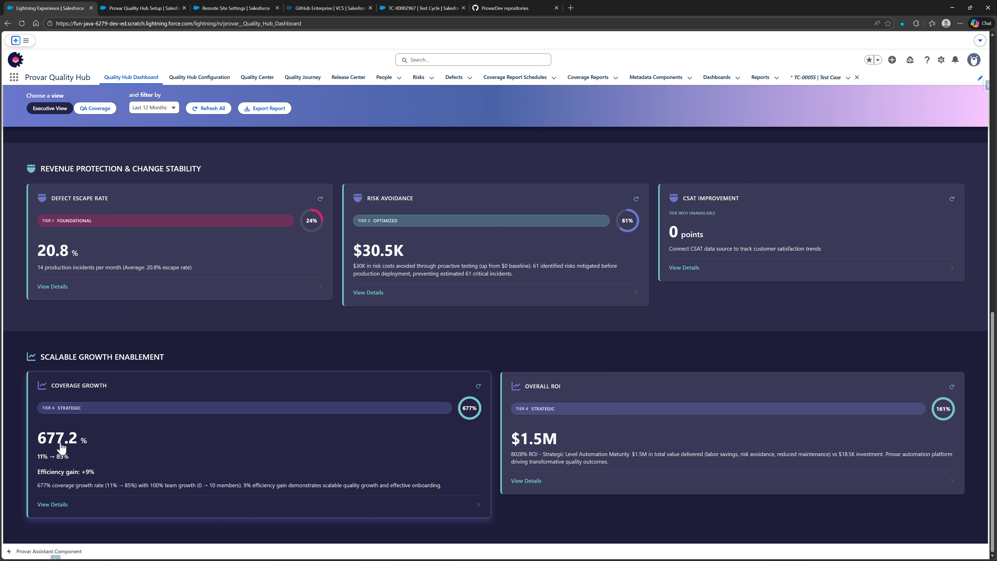
left_click(107, 455)
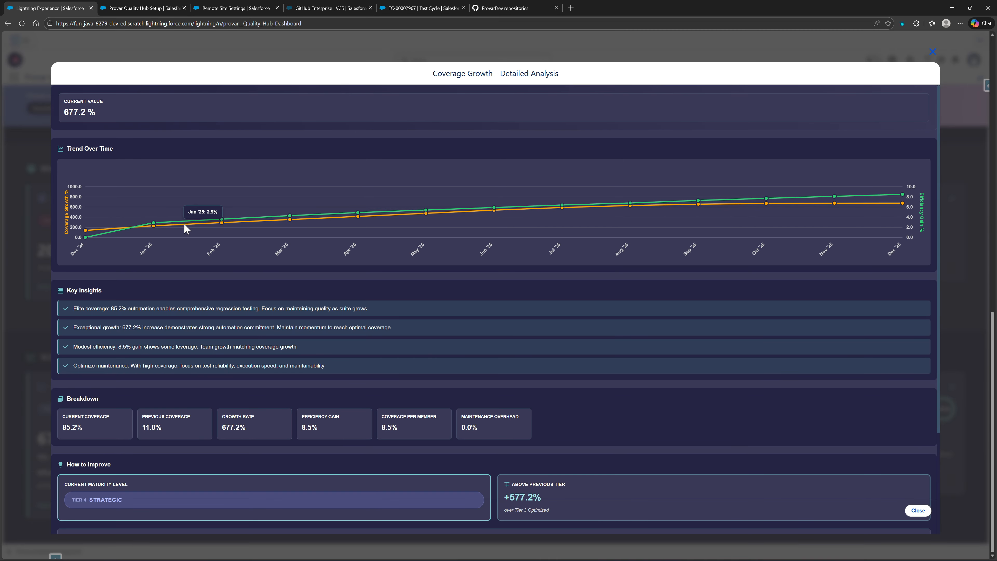
mouse_move(904, 205)
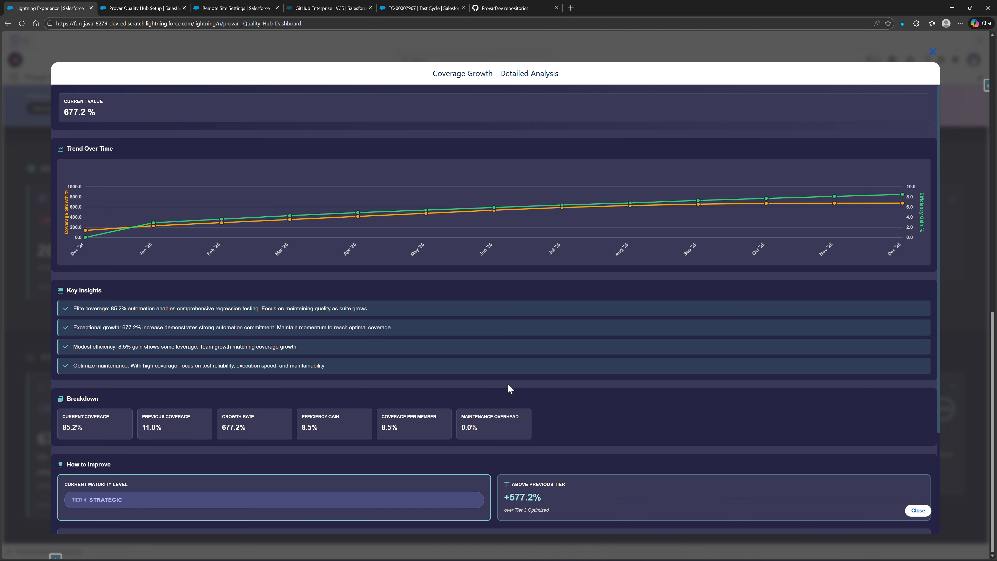
left_click(917, 510)
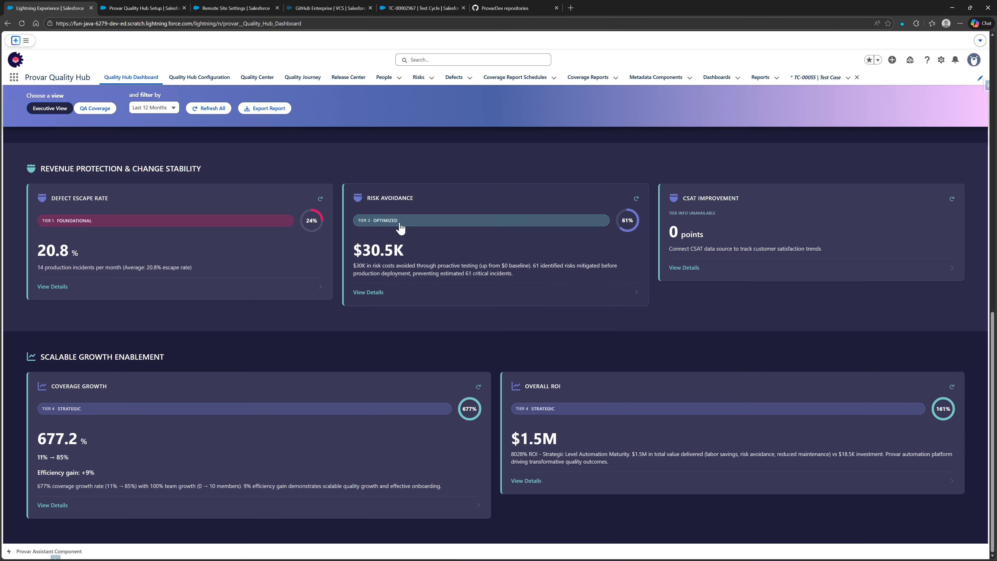
Compare the dashboard metrics for the last 6 months and the last 3 months, leaving the filter at Last 3 Months
scroll(241, 272, "up", 4)
scroll(241, 271, "up", 8)
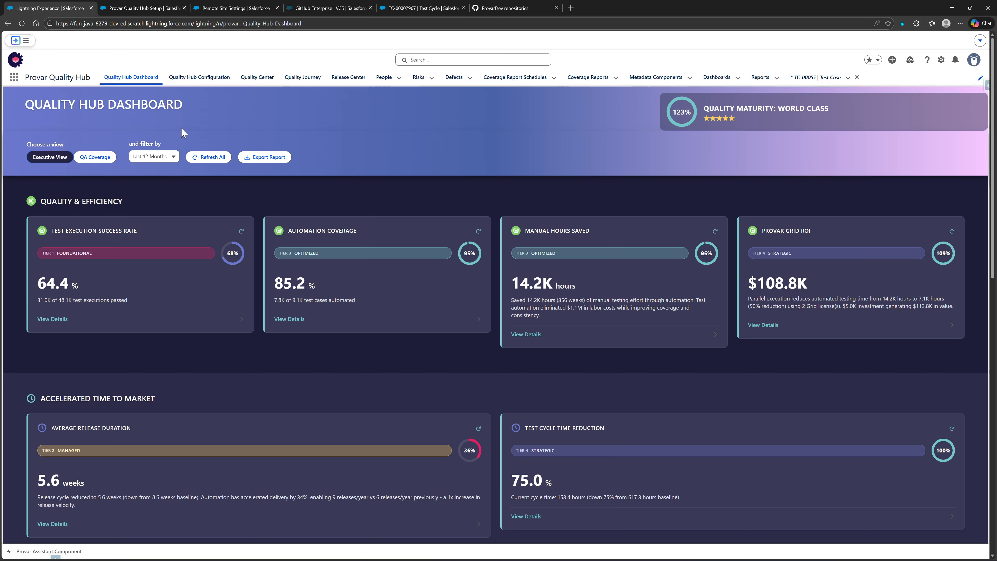
left_click(152, 157)
left_click(174, 224)
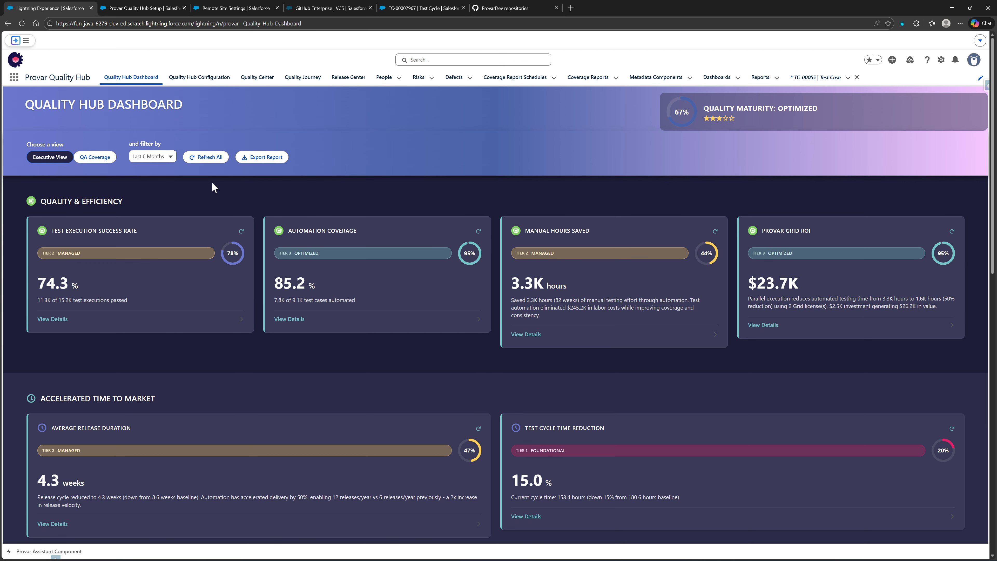
left_click(153, 157)
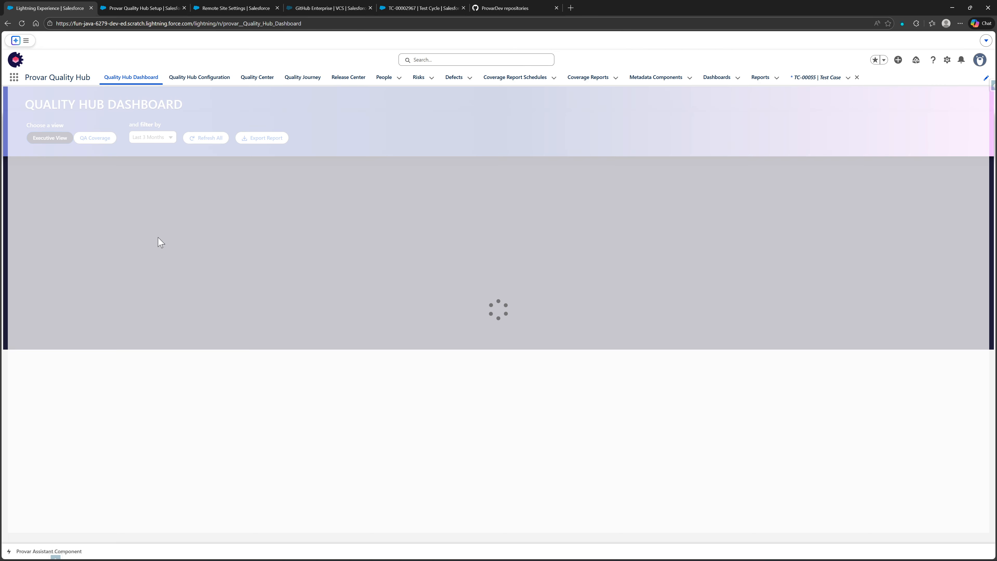
left_click(158, 242)
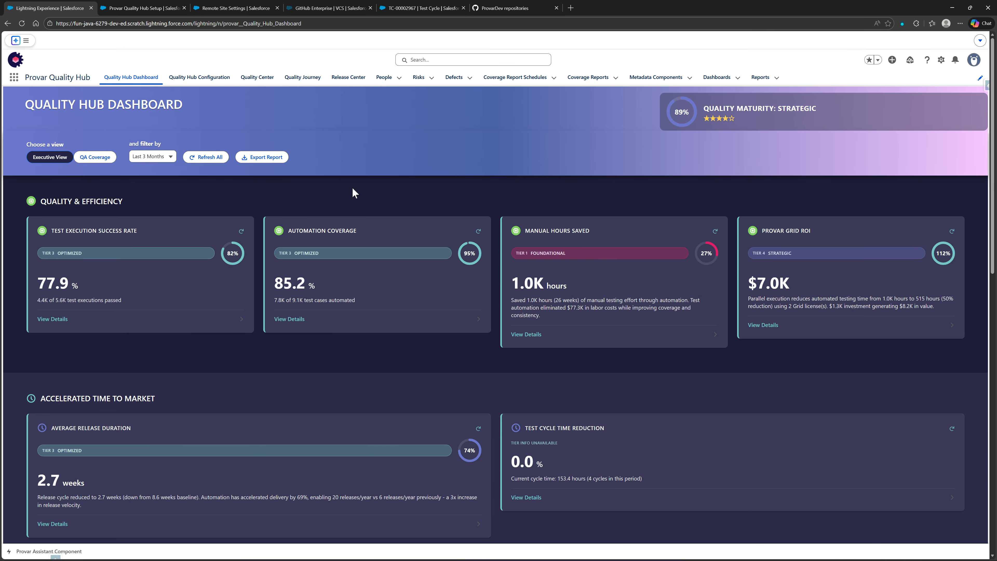
left_click(165, 157)
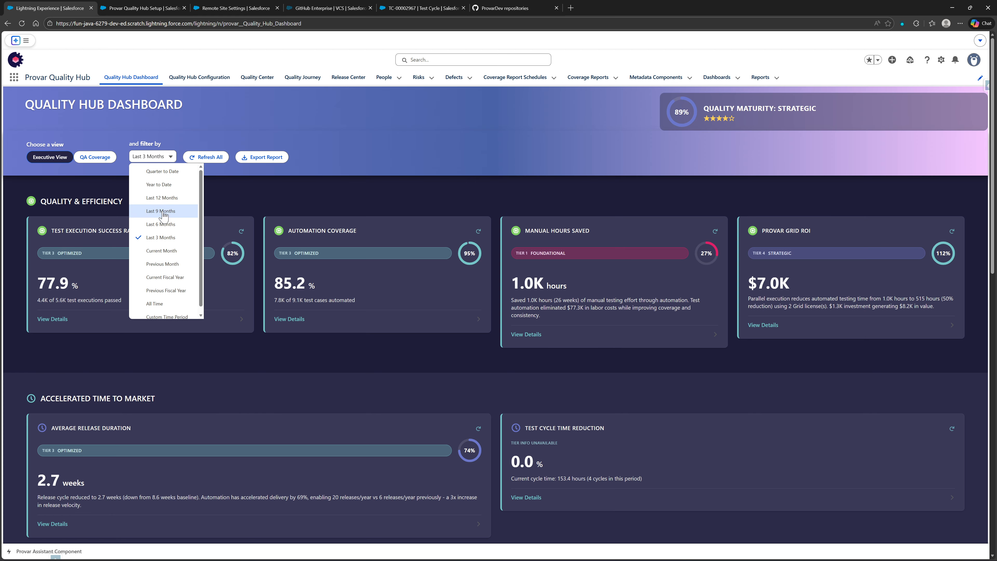
left_click(175, 219)
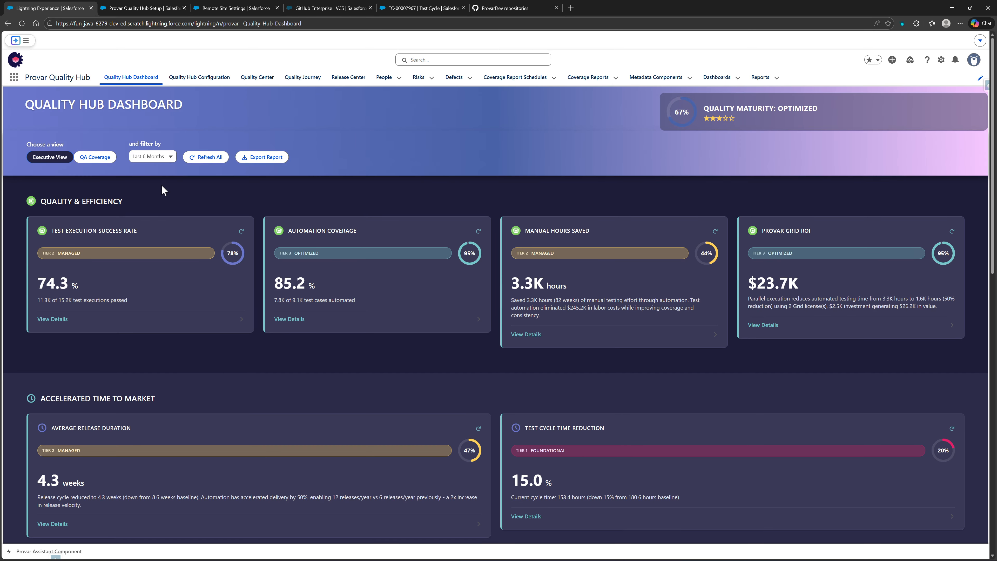
left_click(153, 156)
left_click(172, 236)
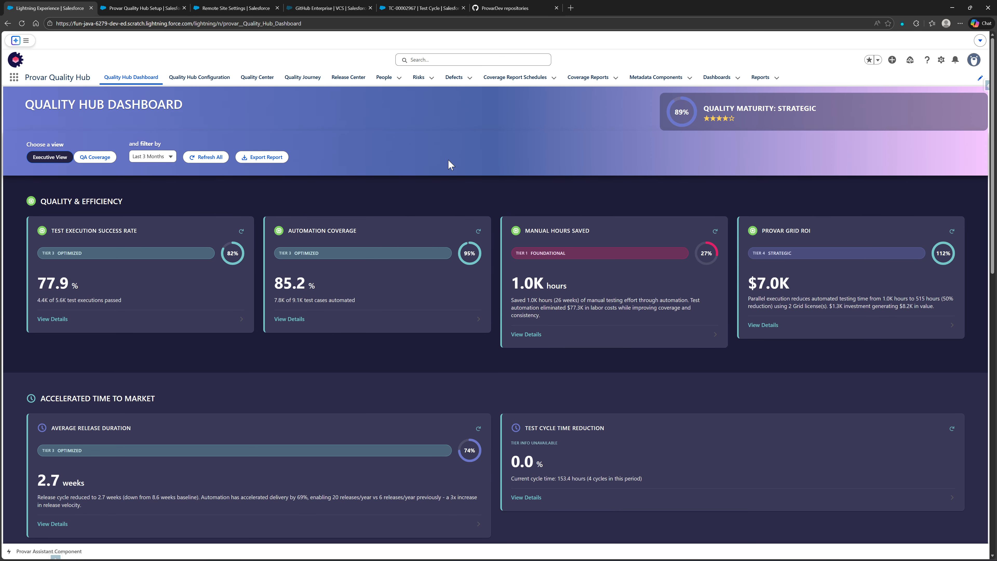
Review the cost model, metrics processing and KPI thresholds in the Quality Hub Configuration, and return to the Quality Hub Dashboard
left_click(206, 81)
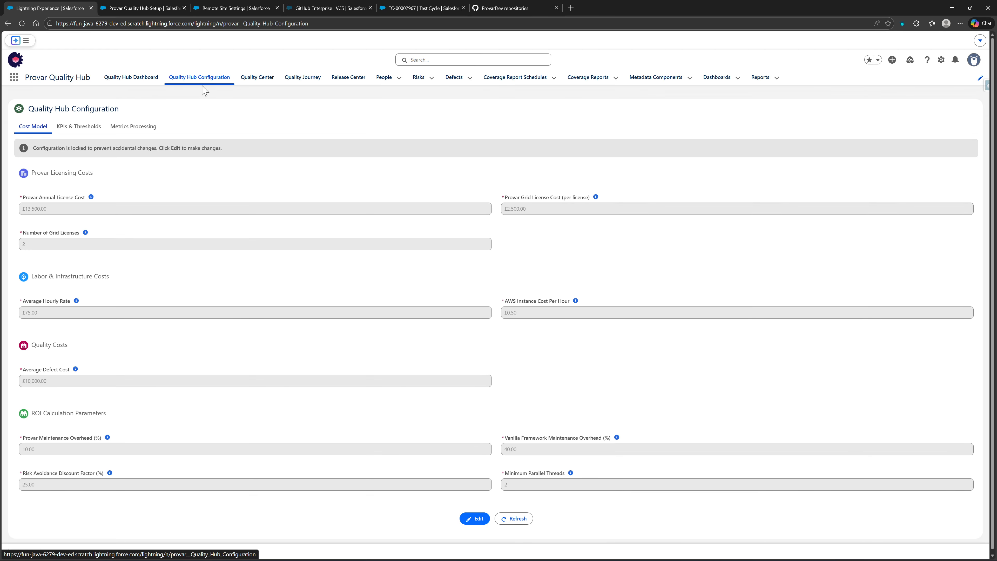
left_click(114, 126)
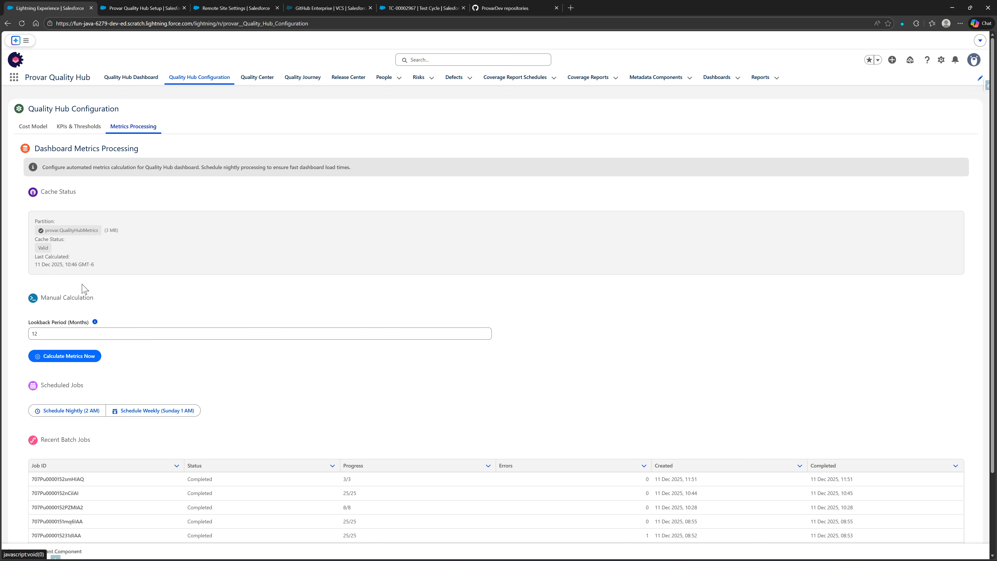
left_click(82, 132)
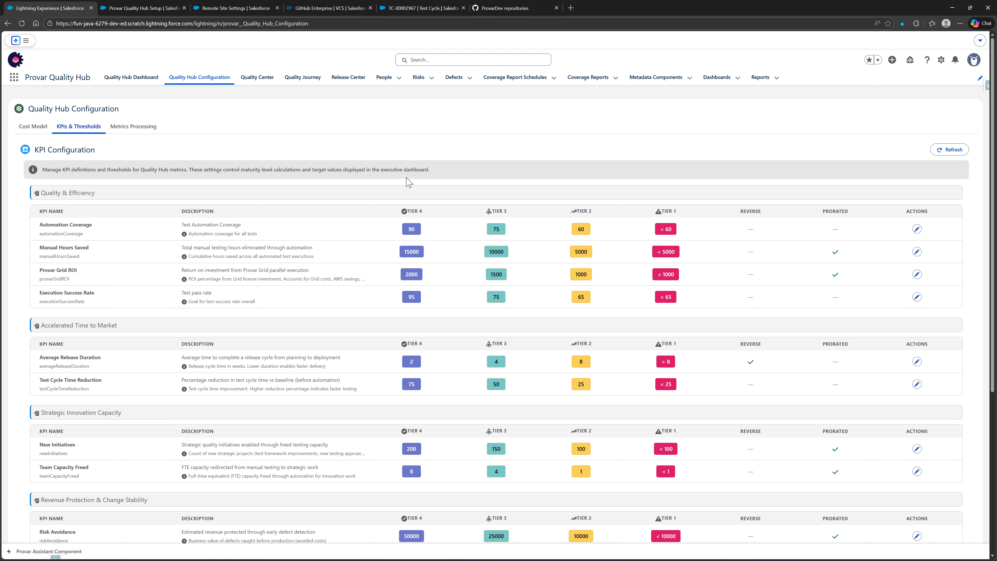
left_click(153, 81)
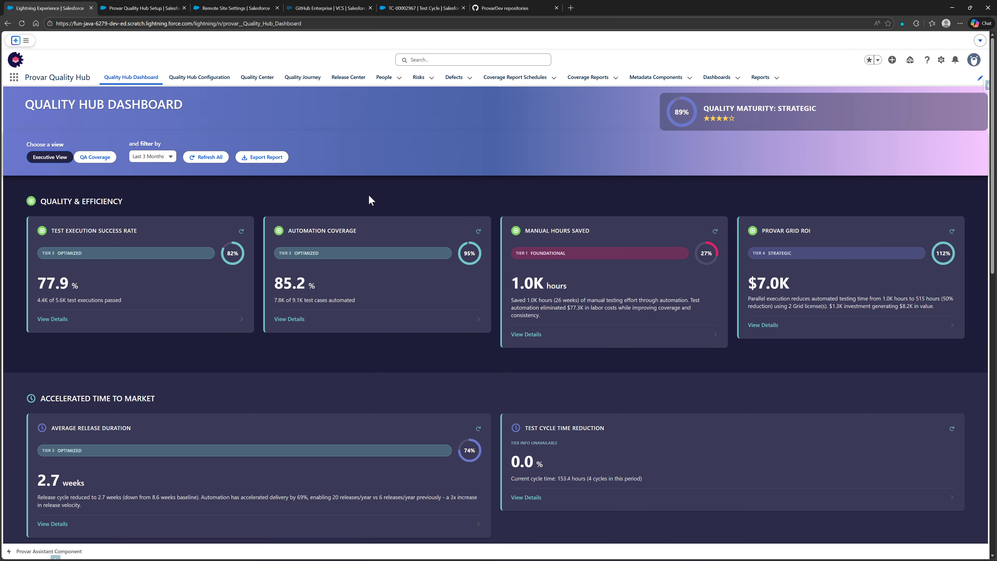
Set the Automation Coverage KPI's Tier 4 Threshold (Strategic) to 95 in the Quality Hub Configuration and save the KPI
left_click(205, 75)
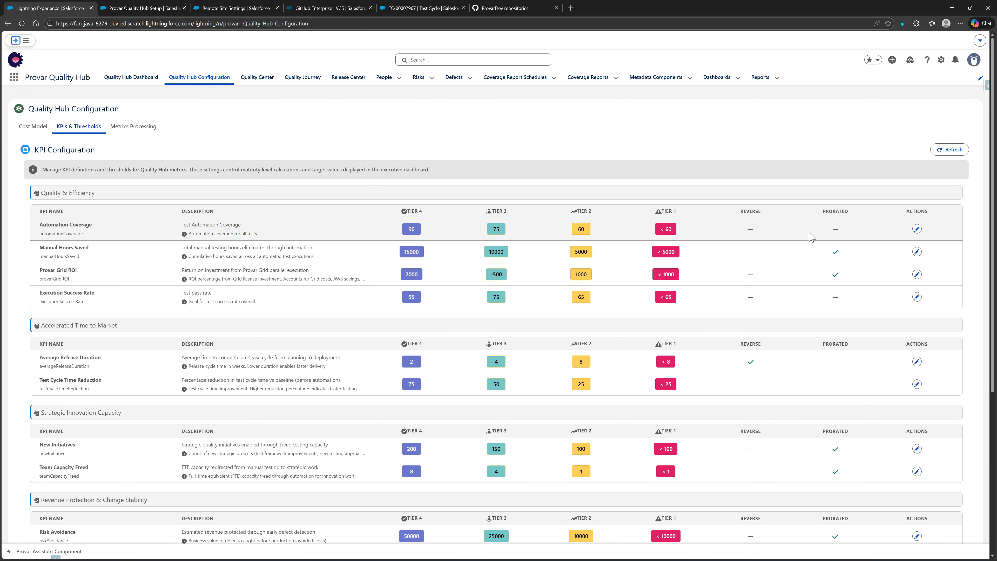
left_click(915, 231)
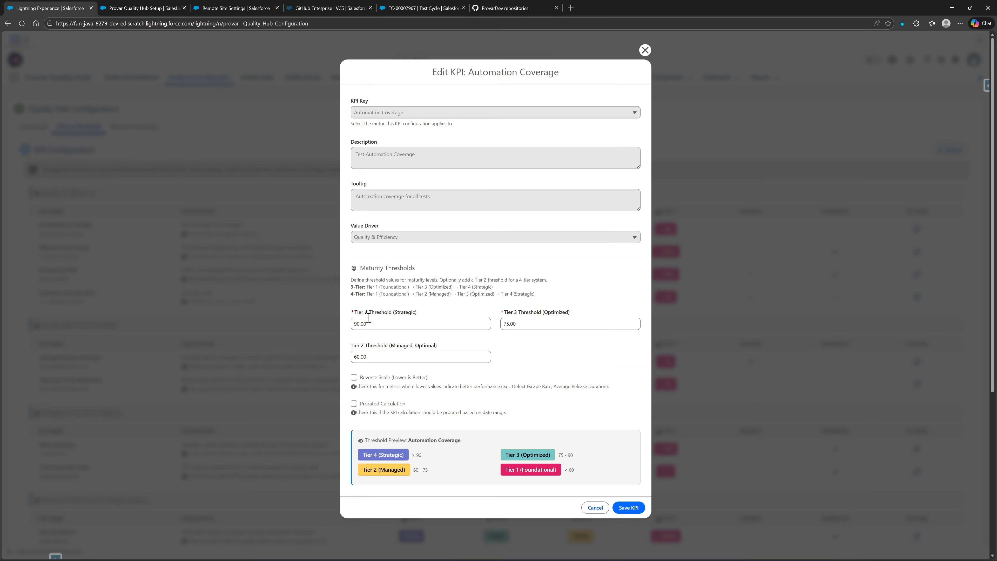
double_click(360, 322)
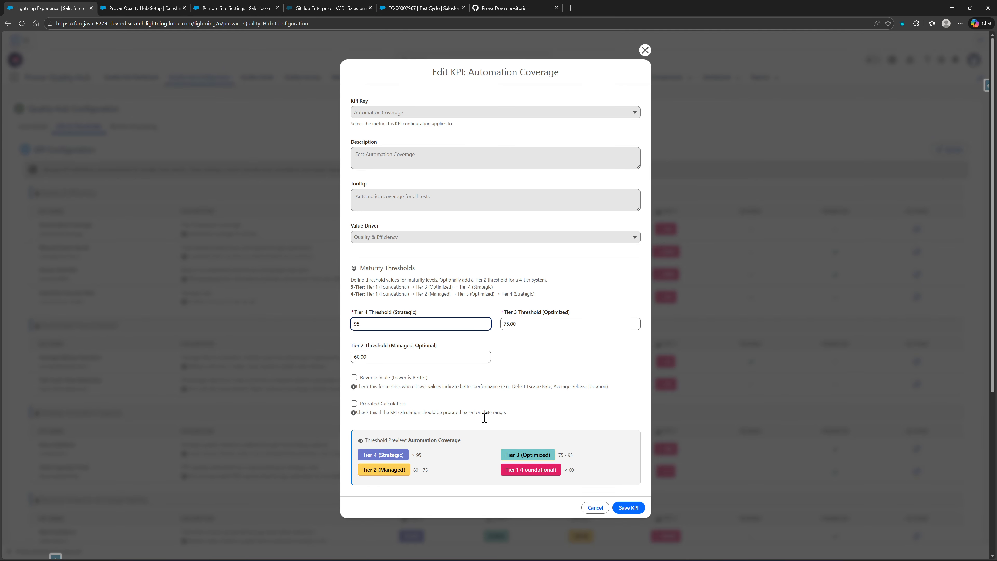
type("95")
left_click(628, 508)
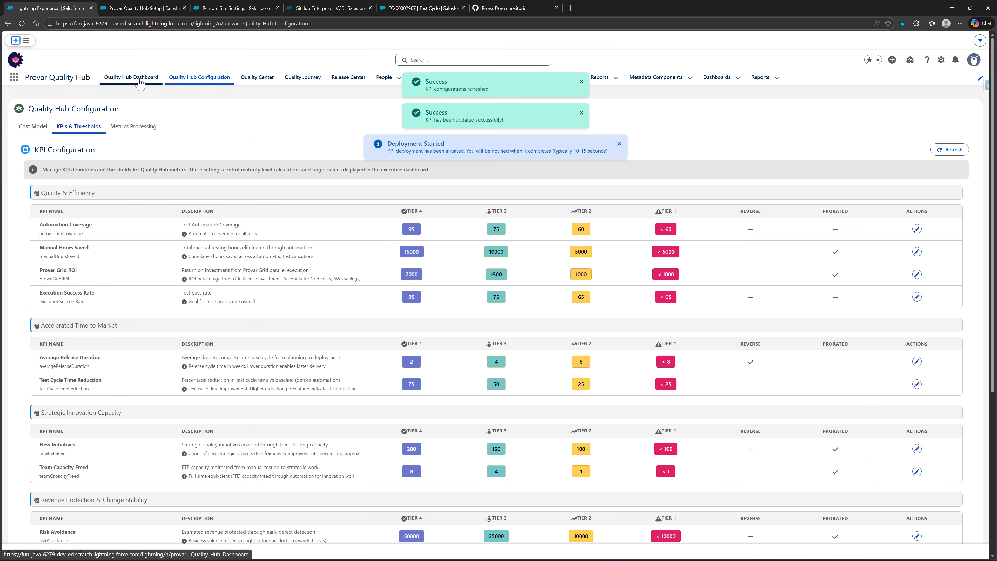
Refresh the Automation Coverage metric on the Quality Hub Dashboard and filter the dashboard by the last 12 months
left_click(140, 81)
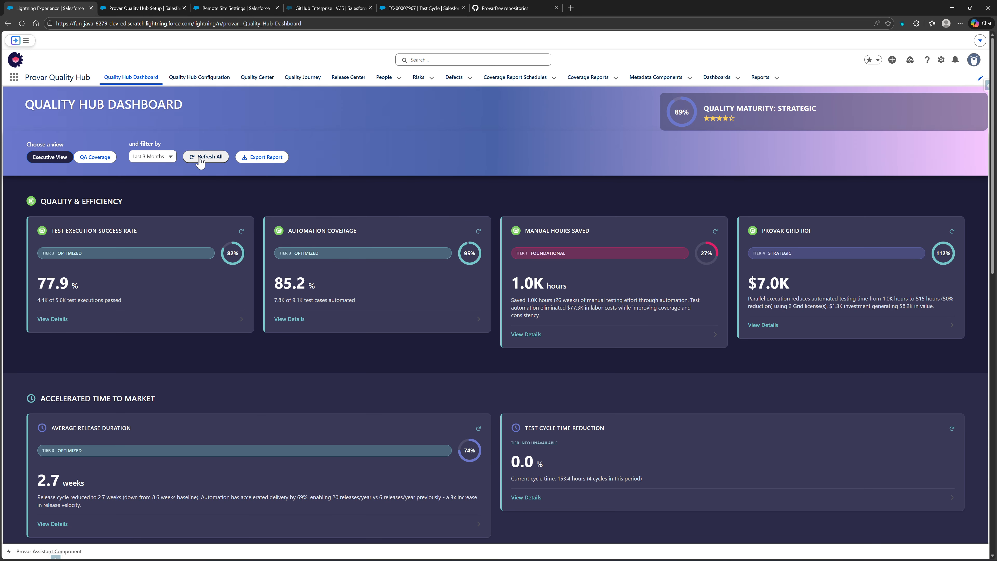
mouse_move(465, 255)
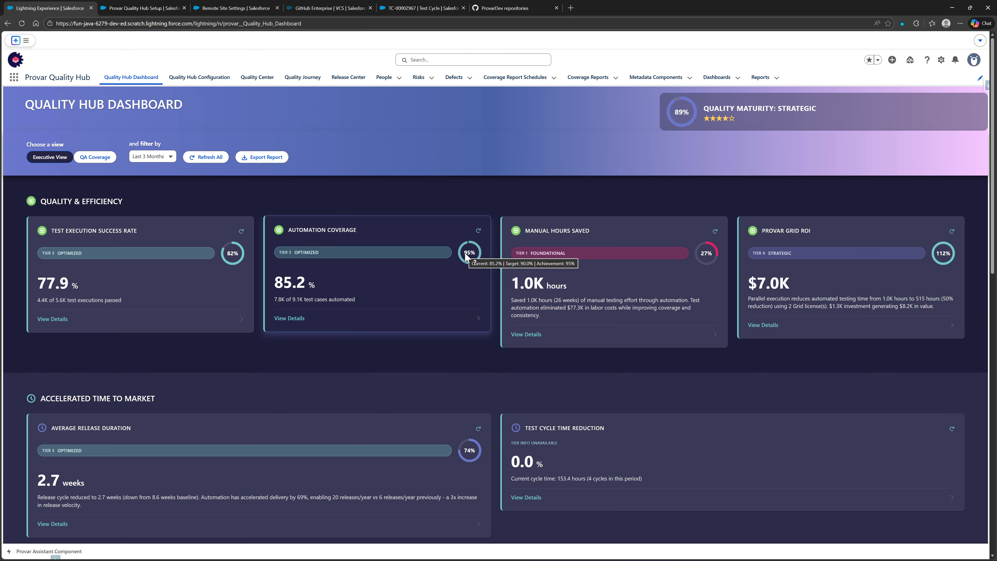
left_click(478, 230)
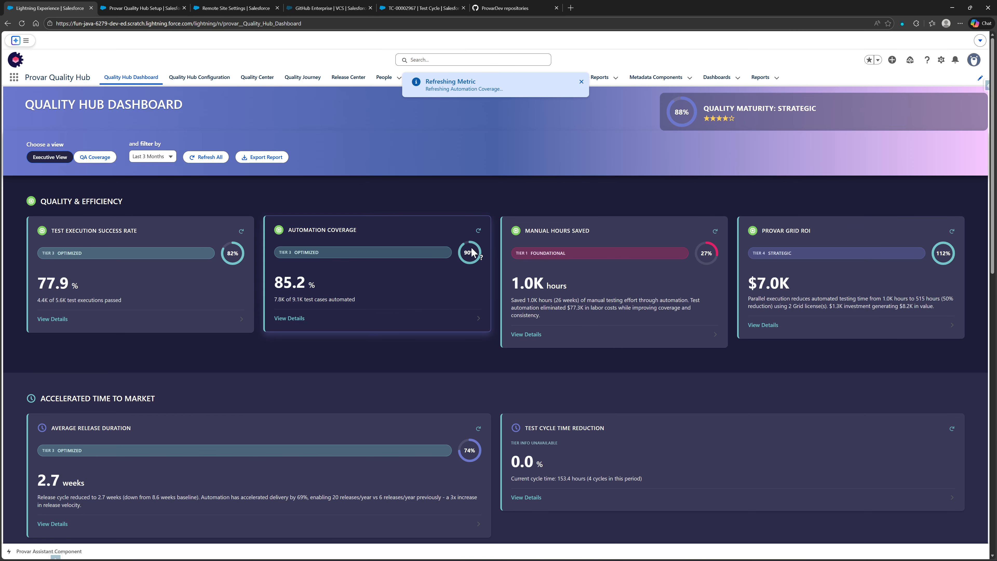
mouse_move(471, 249)
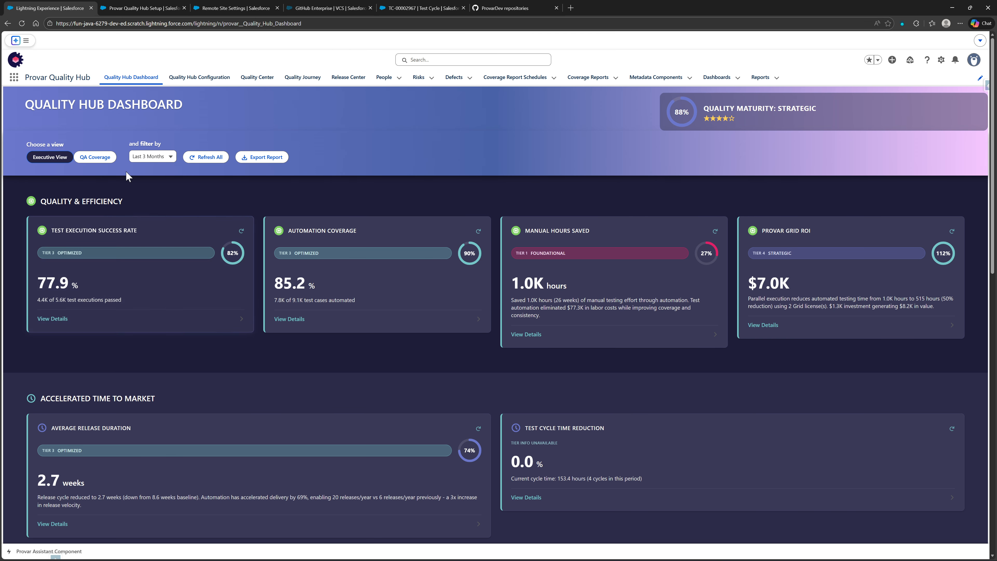
left_click(142, 157)
left_click(164, 199)
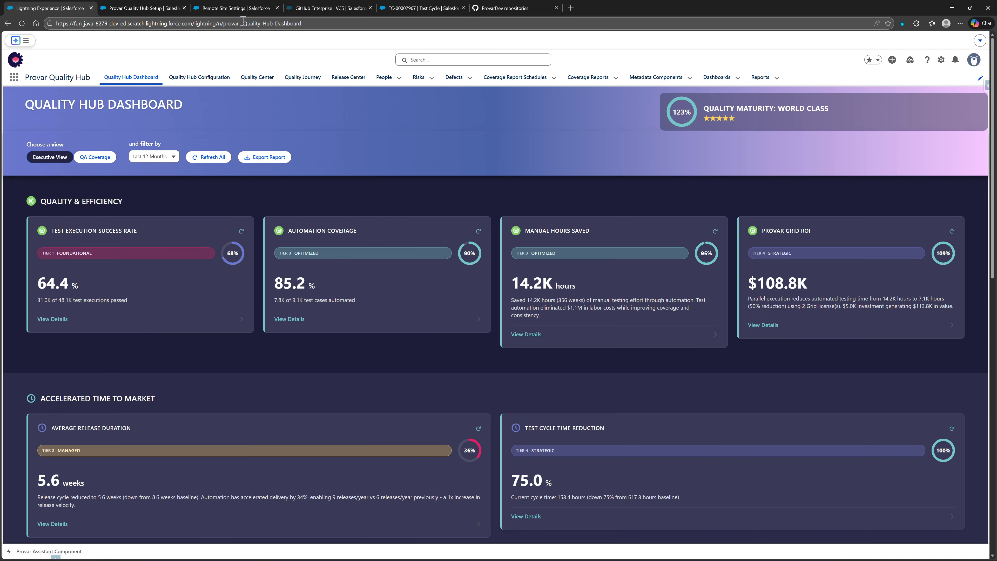
Return to Provar Quality Hub Setup and view the API connection options in its settings
left_click(151, 8)
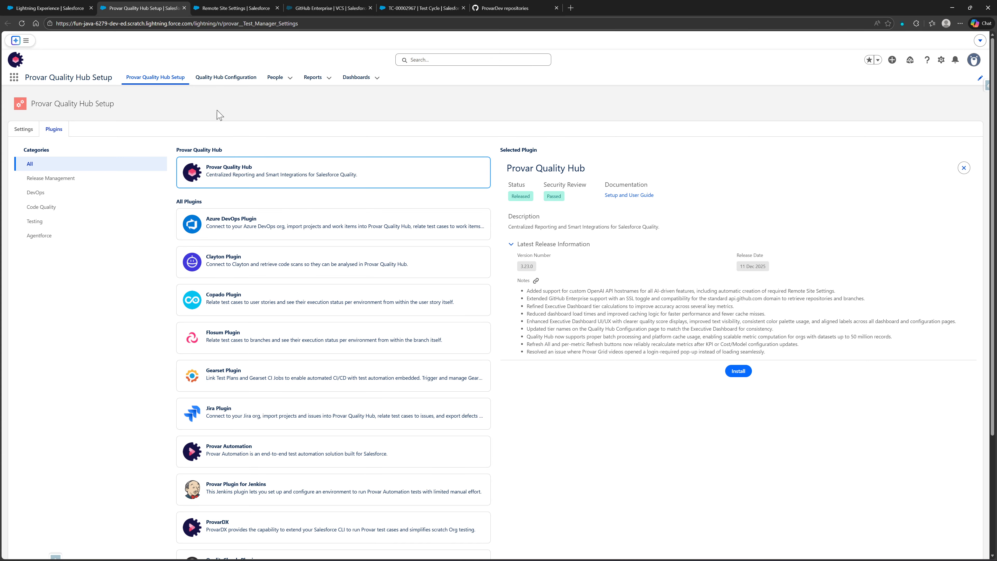
left_click(24, 130)
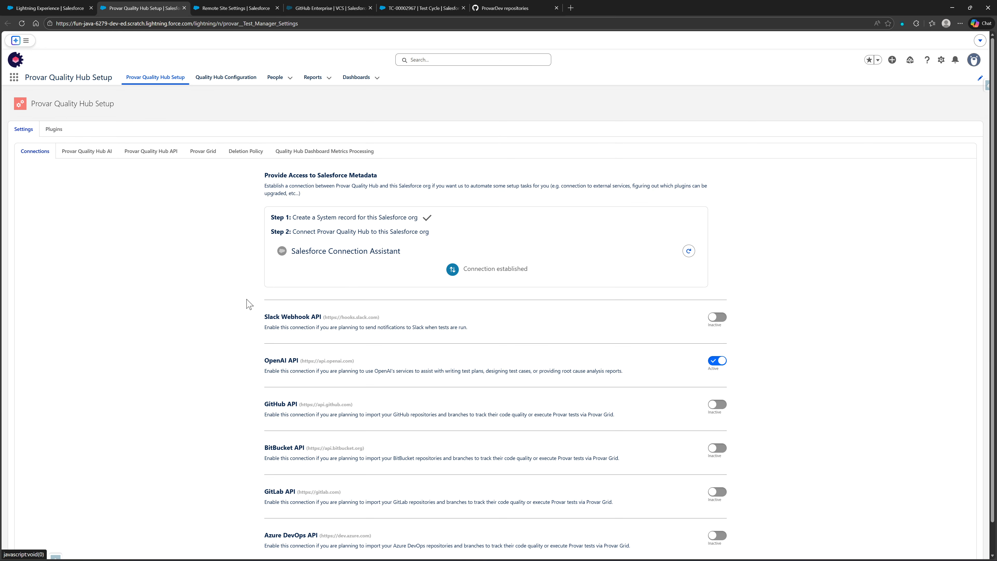
scroll(333, 315, "down", 1)
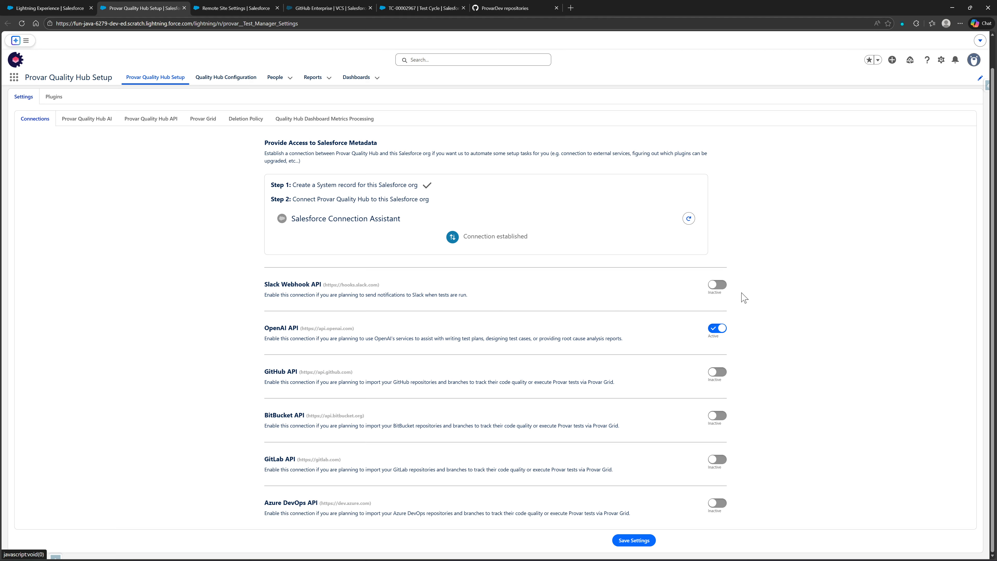
Activate the Slack Webhook API connection, save the settings, and check the refreshed Remote Site Settings list
left_click(717, 285)
left_click(636, 540)
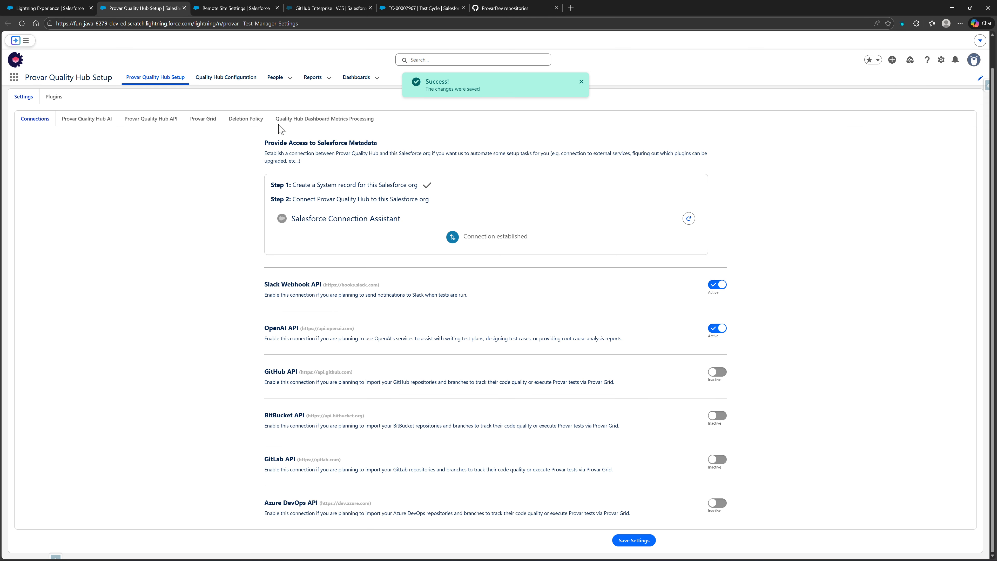
left_click(244, 6)
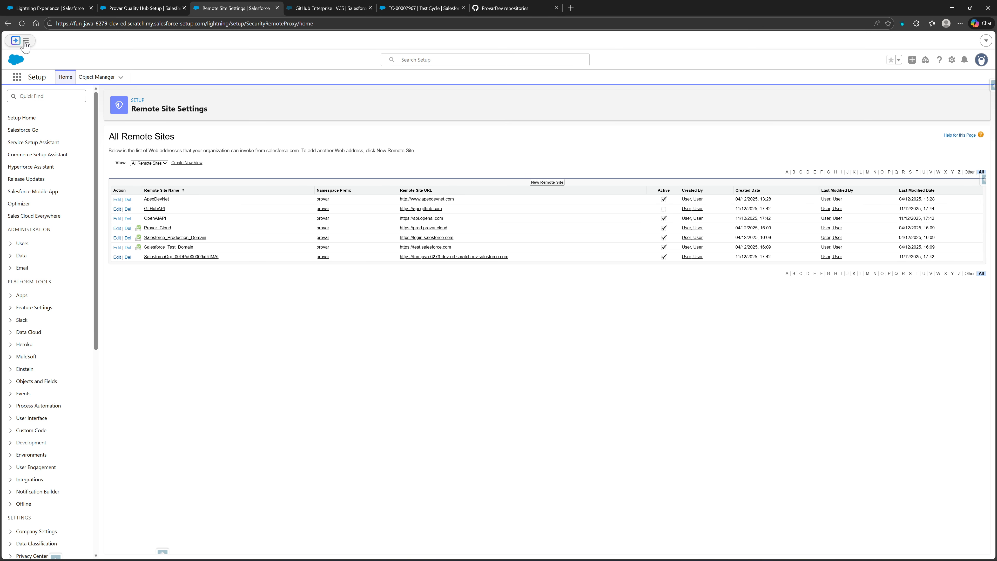
left_click(22, 24)
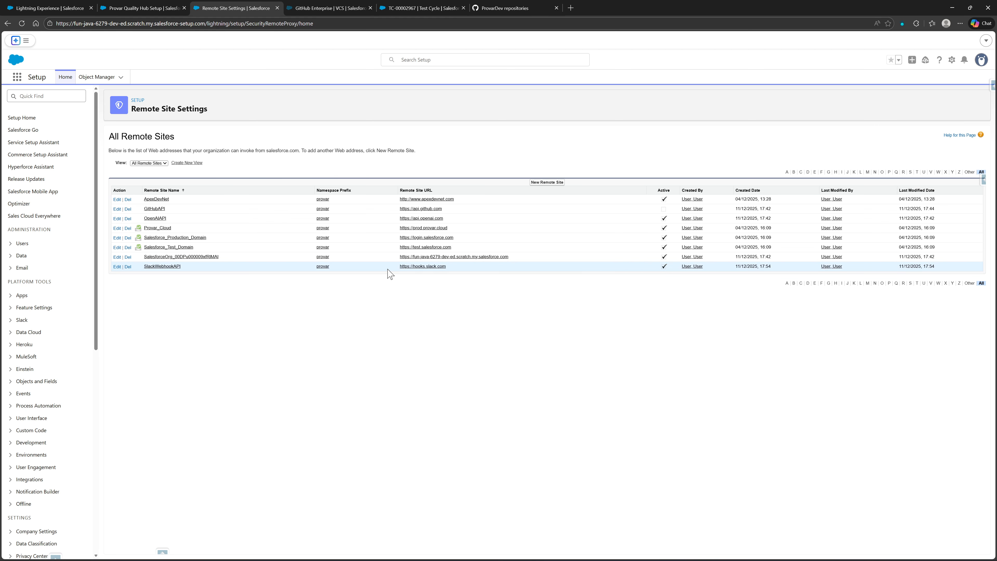
Deactivate the Slack Webhook API connection in Provar Quality Hub Setup, save it, and recheck the Remote Site Settings list
left_click(167, 8)
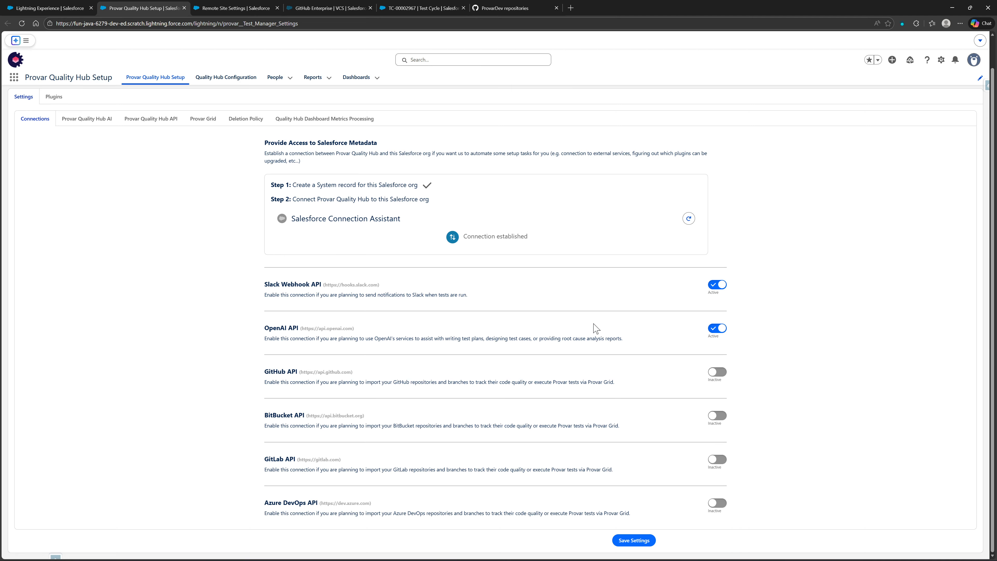
left_click(716, 289)
left_click(633, 540)
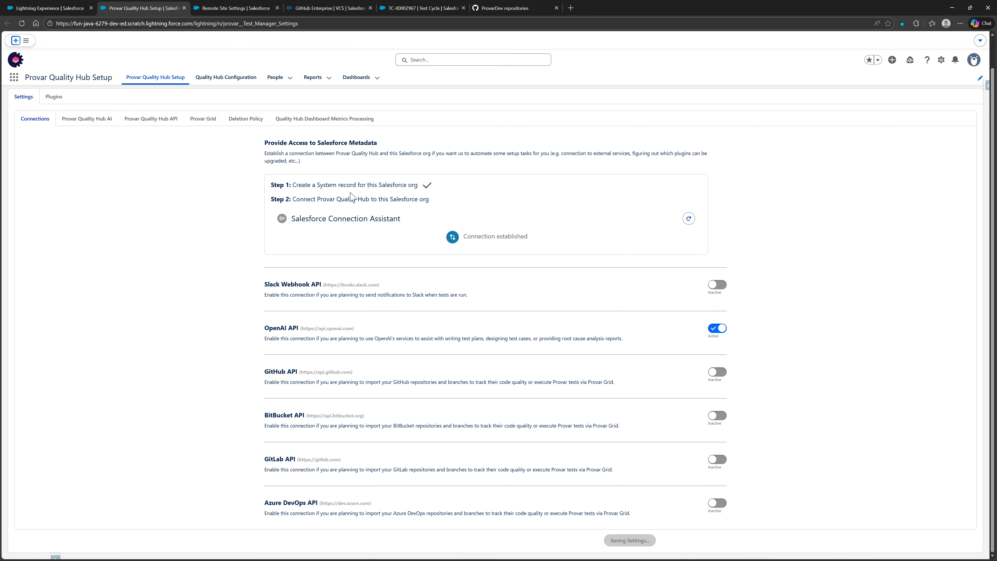
left_click(216, 6)
left_click(22, 23)
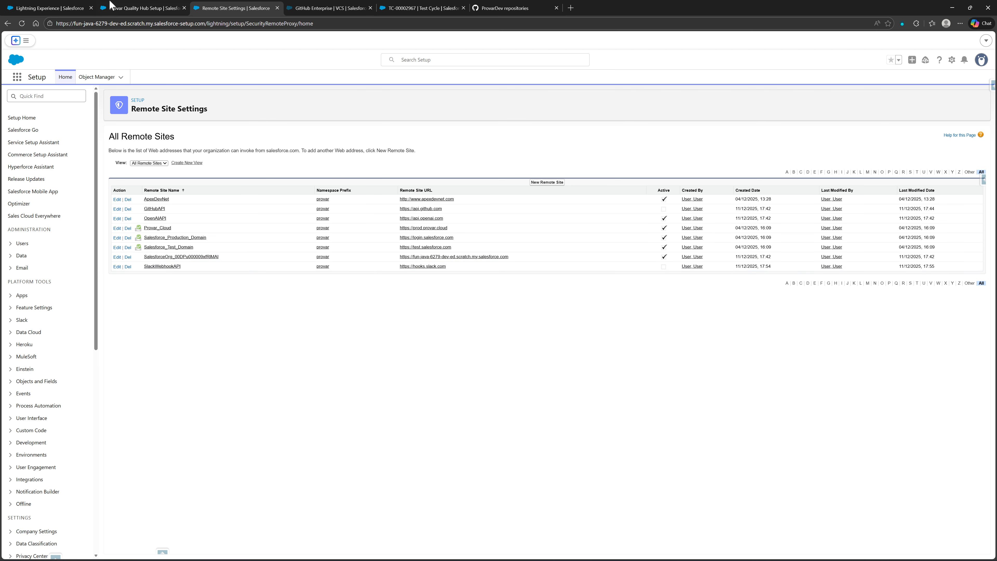
Change the OpenAI API Hostname to api.myhostname.com in the Provar Quality Hub AI settings, save it, and check the OpenAIAPI remote site
left_click(141, 8)
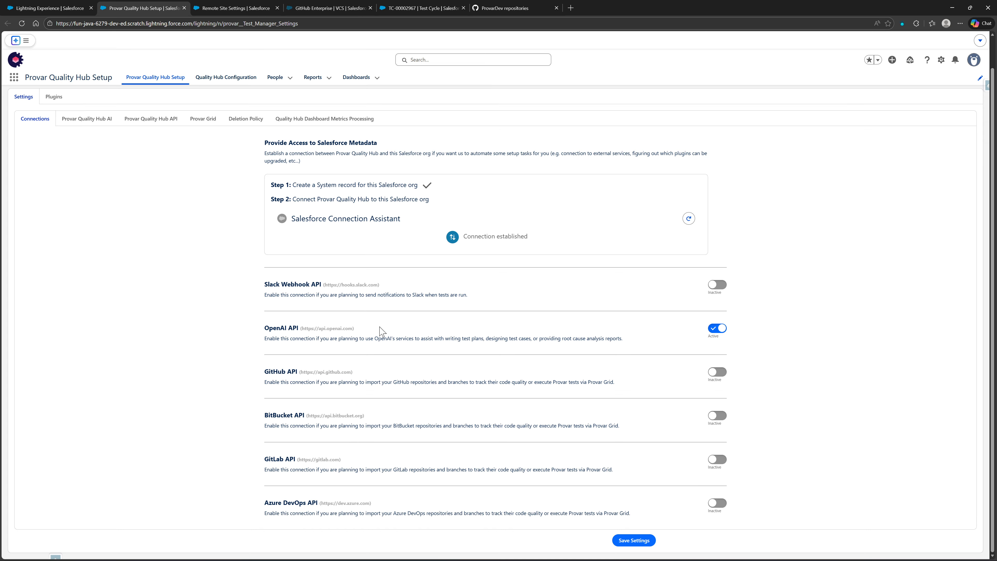
left_click(94, 118)
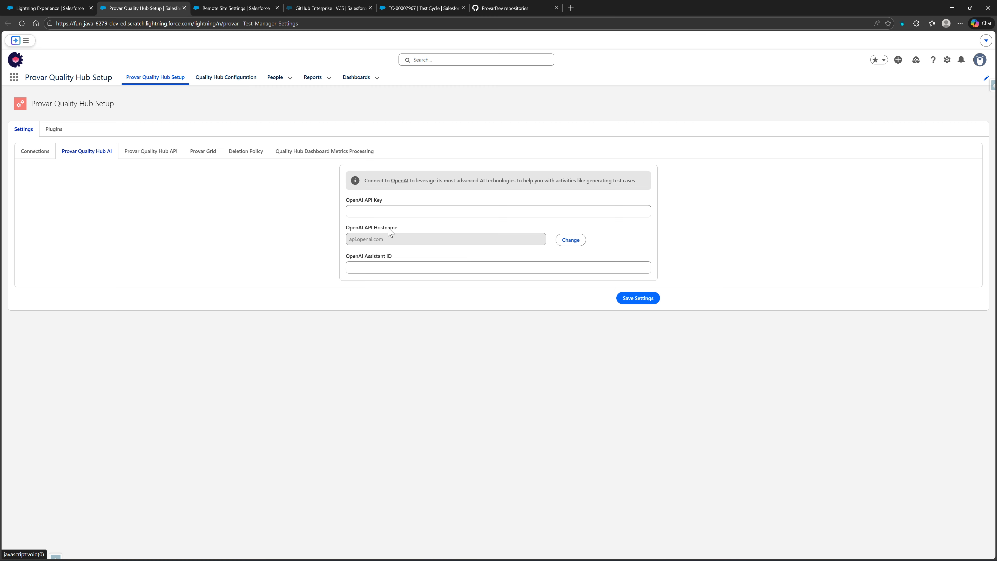
left_click(571, 241)
left_click(425, 238)
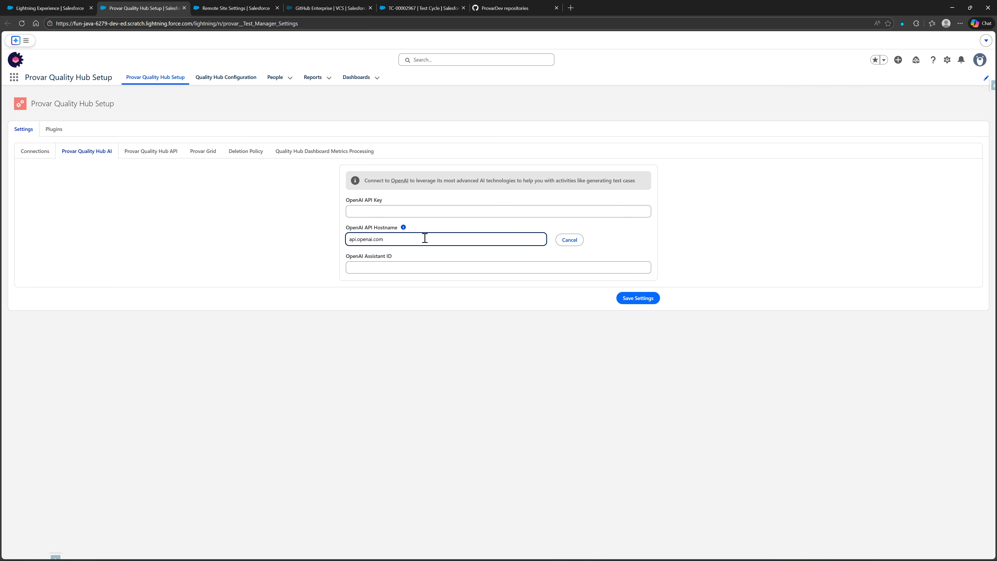
left_click_drag(372, 239, 357, 240)
type("myhostname")
left_click(625, 297)
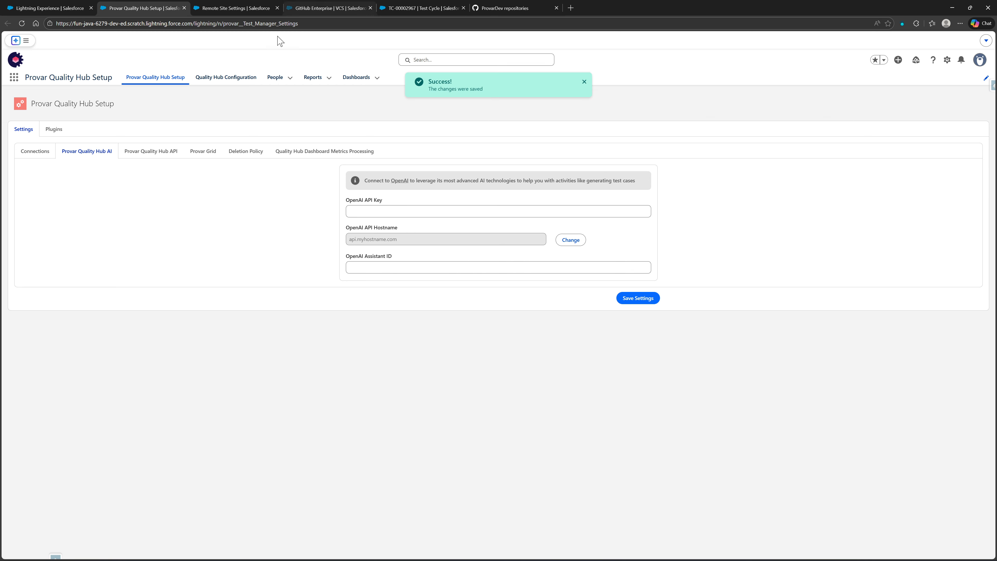
left_click(262, 8)
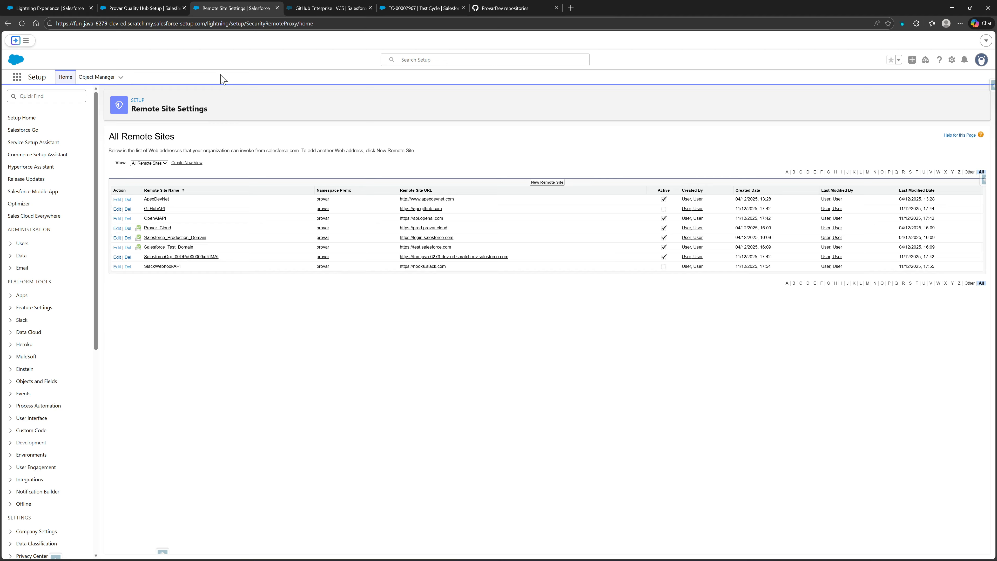
left_click(22, 23)
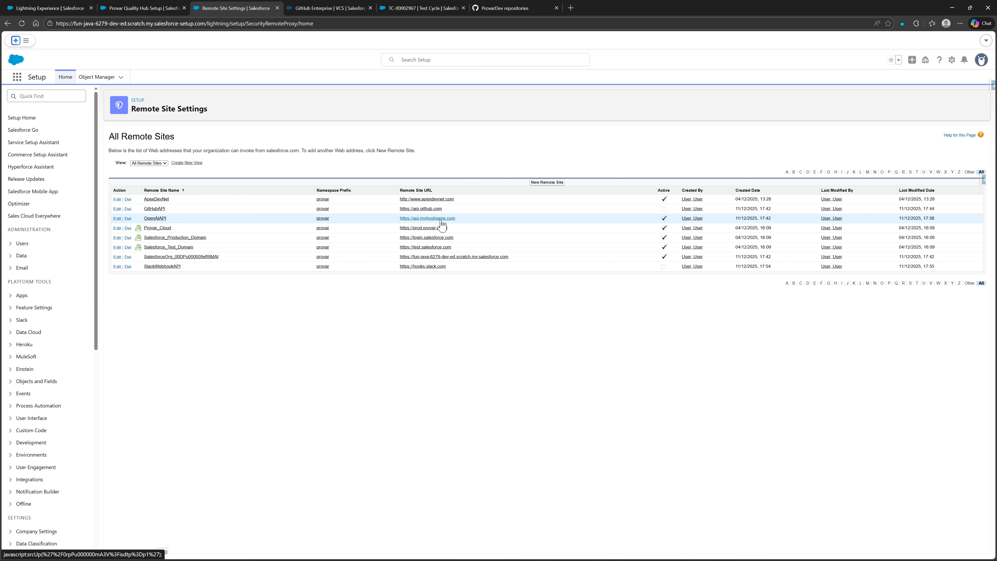
left_click(147, 7)
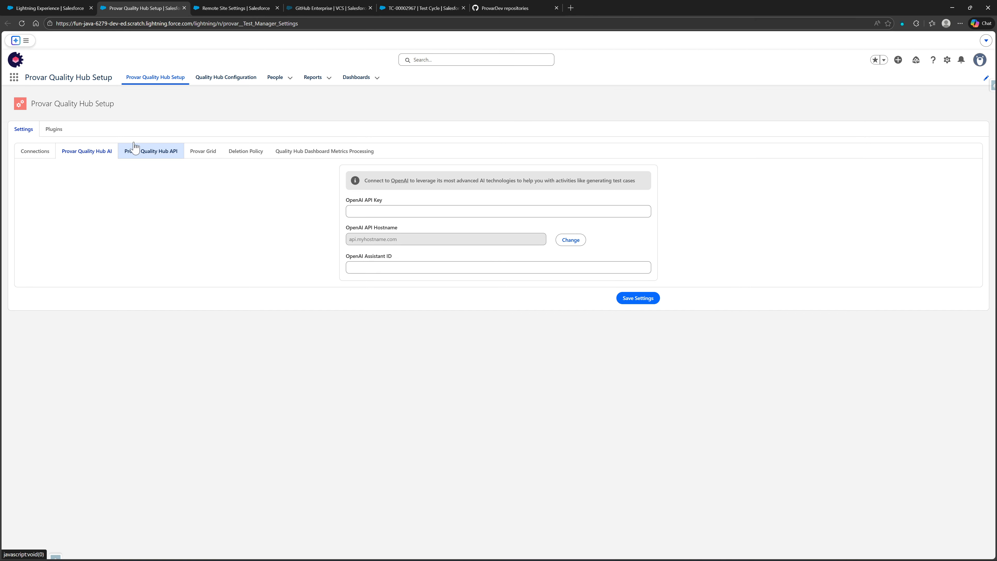
On the GitHub Enterprise VCS record, enable GitHub Enterprise Server with the default GitHub hostname and try to connect
left_click(334, 8)
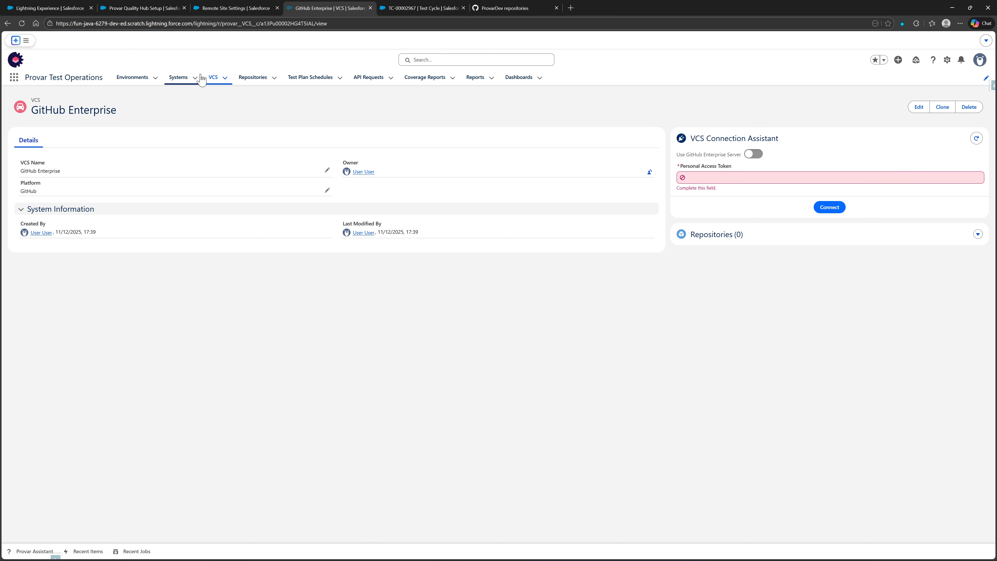
left_click(753, 154)
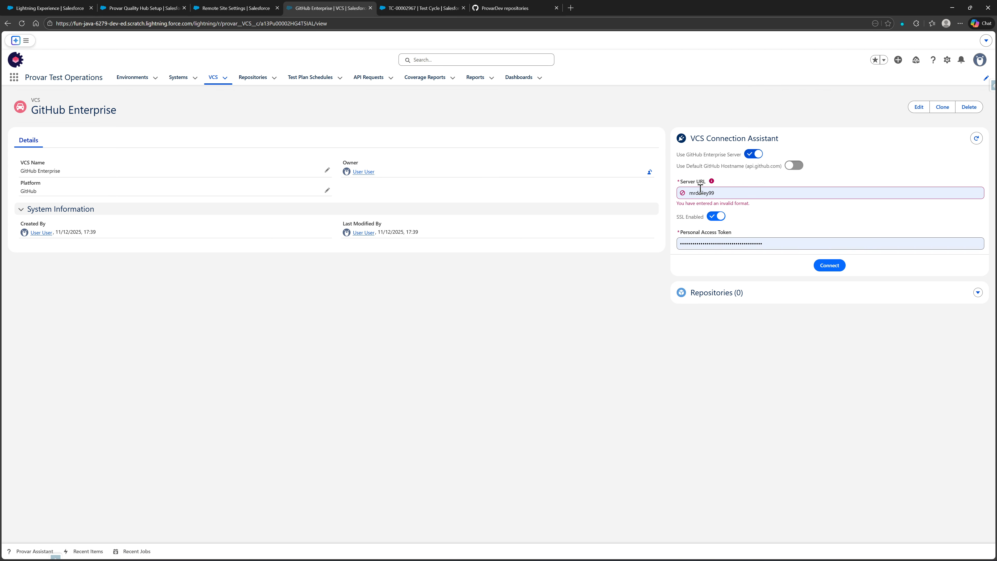
left_click(795, 166)
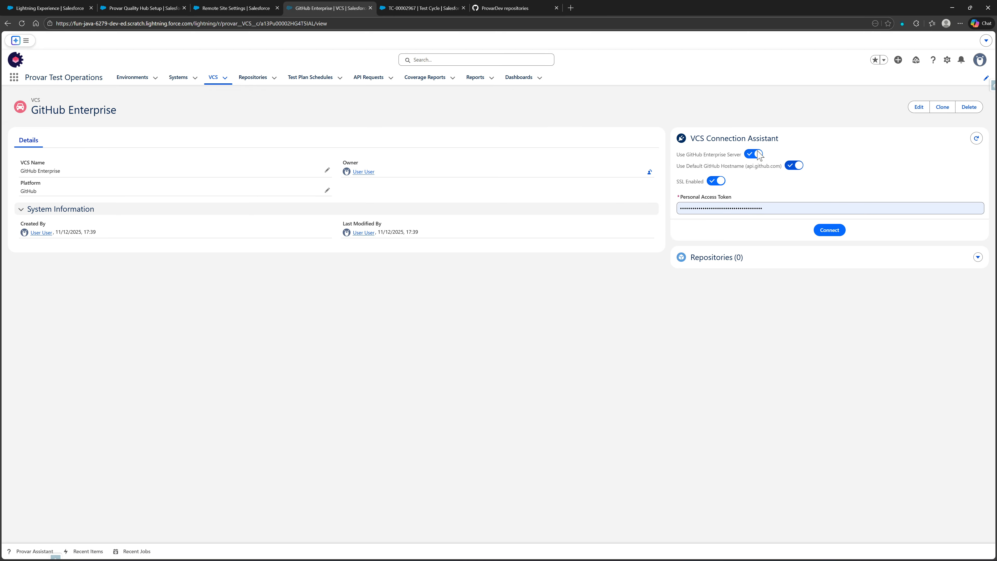
left_click(833, 231)
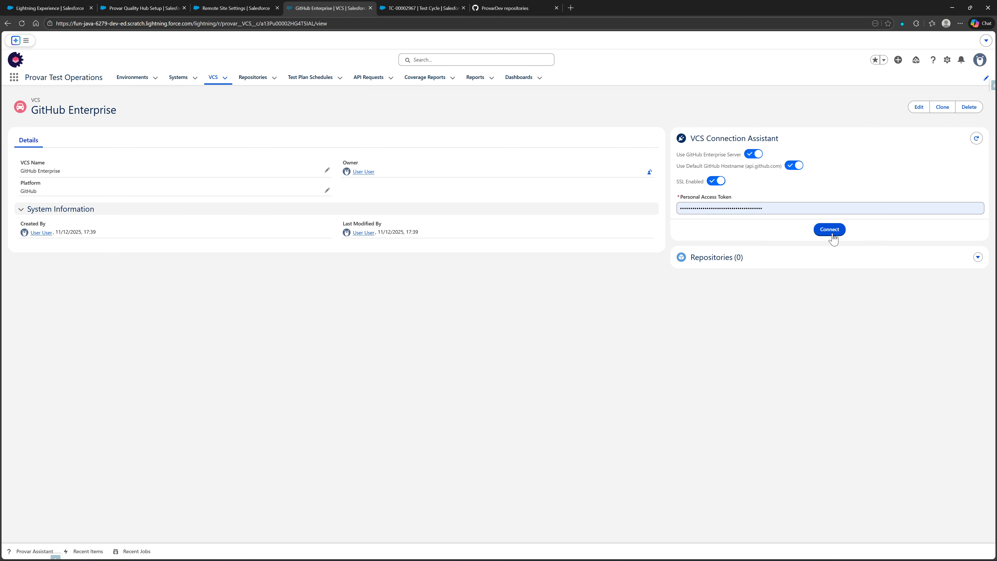
left_click(745, 206)
left_click(731, 237)
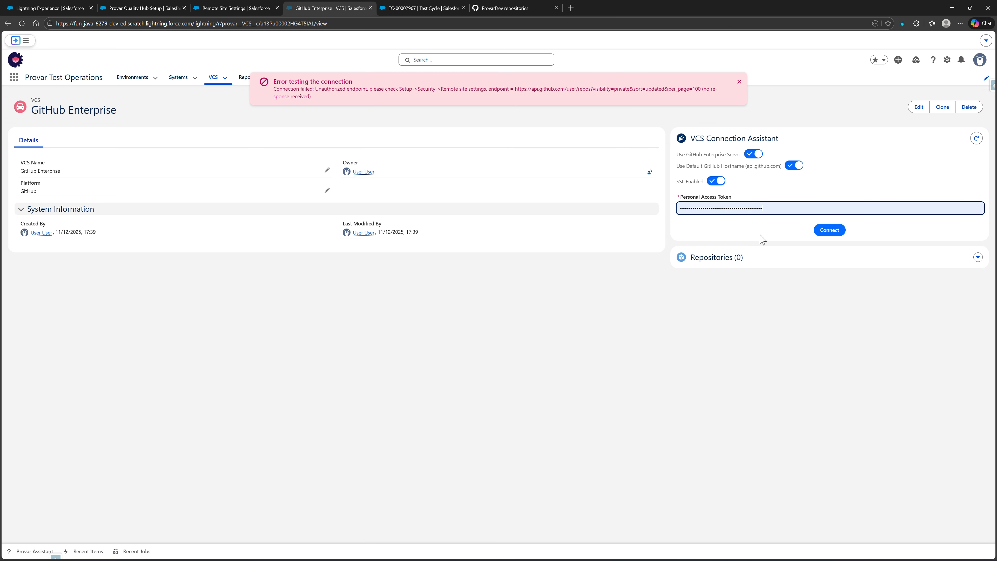
left_click(829, 232)
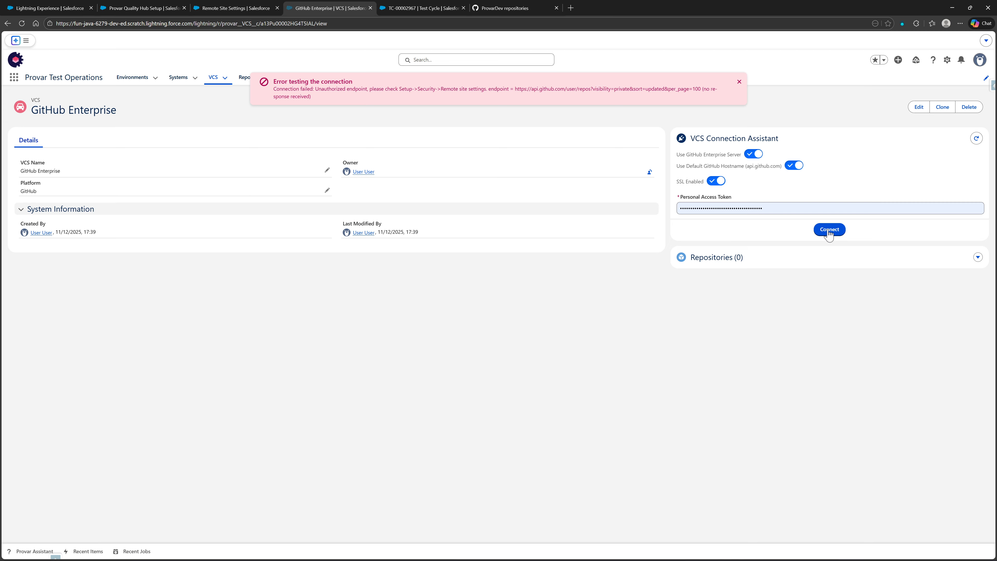
Disable SSL for the GitHub Enterprise VCS connection and try connecting again
left_click(739, 82)
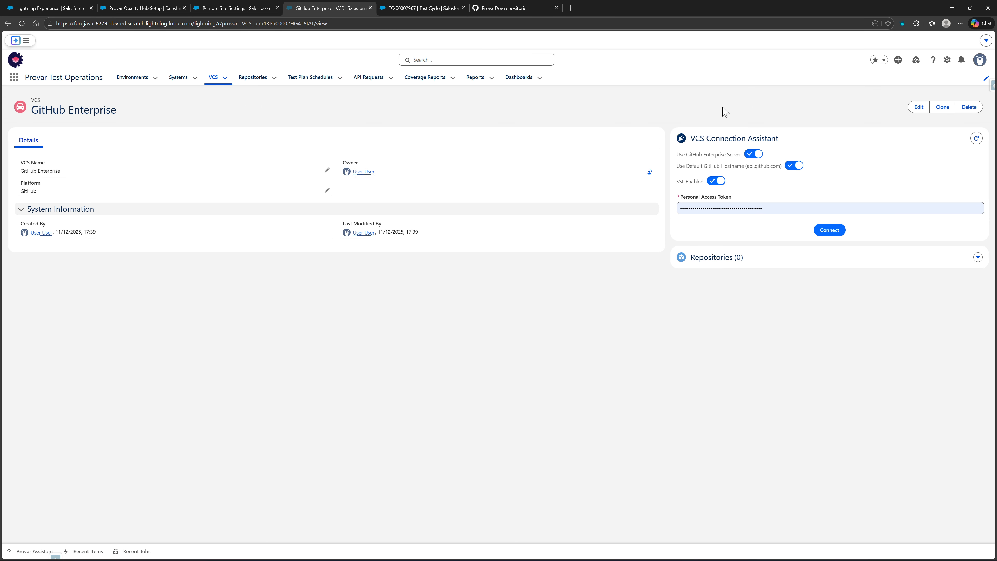
left_click(716, 182)
left_click(830, 231)
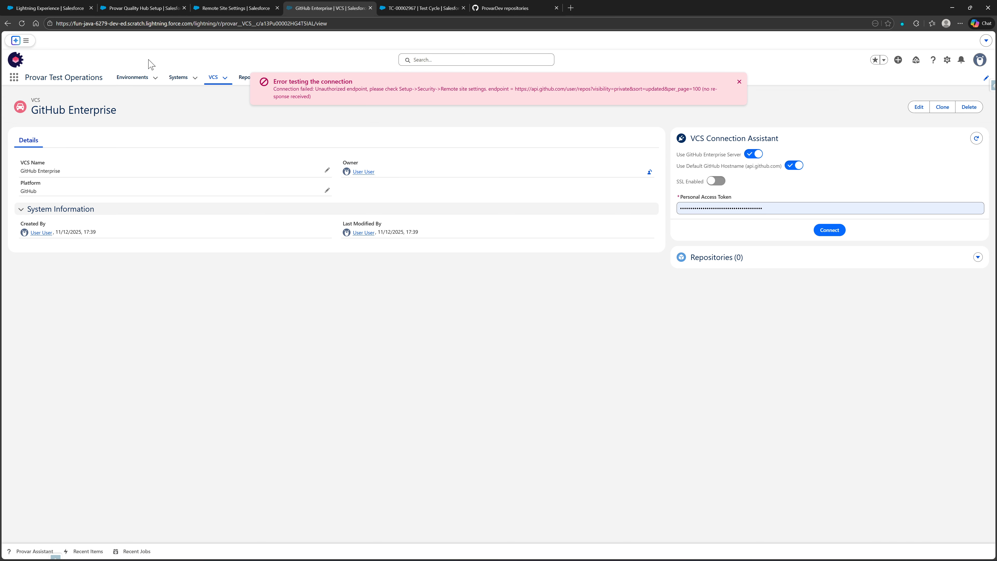
Activate the GitHub API connection in the Provar Quality Hub Setup connections and save the settings
left_click(149, 8)
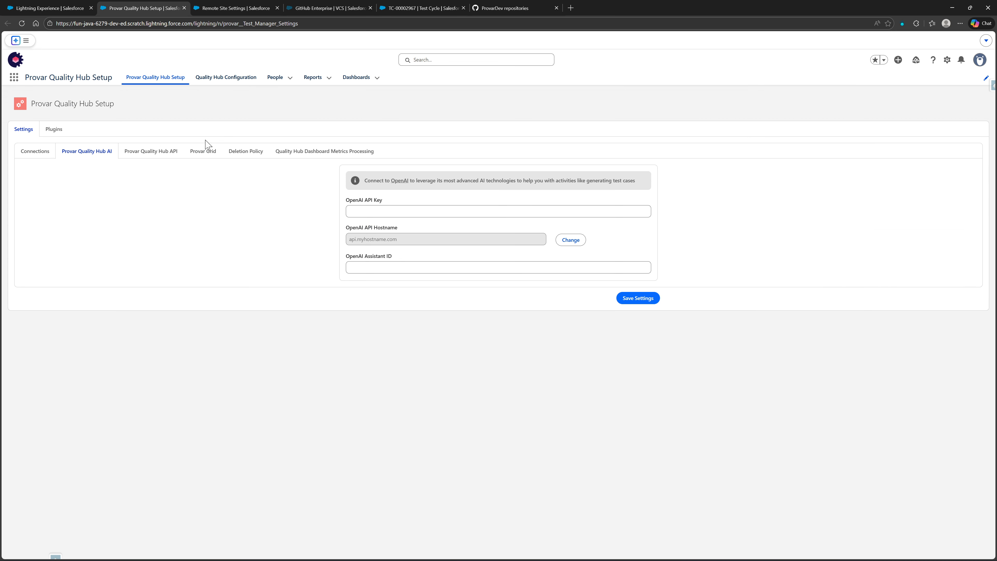
left_click(34, 153)
left_click(716, 405)
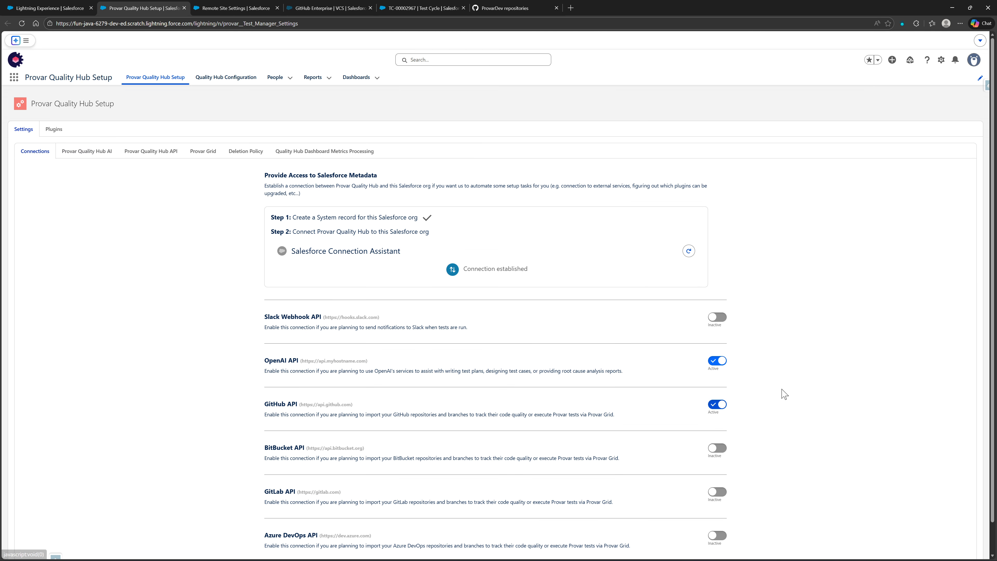
scroll(784, 393, "down", 1)
left_click(628, 542)
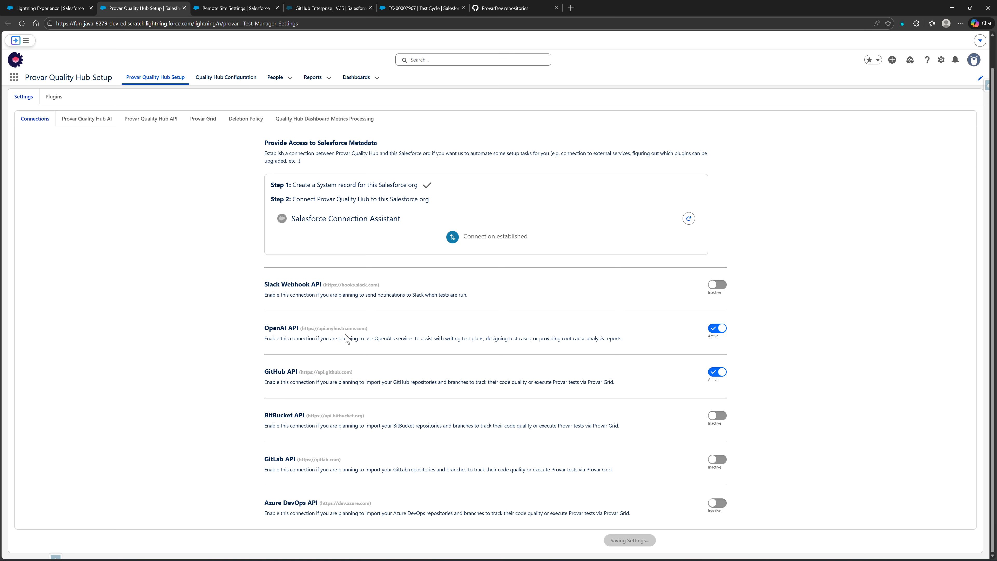
Return to the GitHub Enterprise VCS record and connect it using the VCS Connection Assistant
left_click(351, 6)
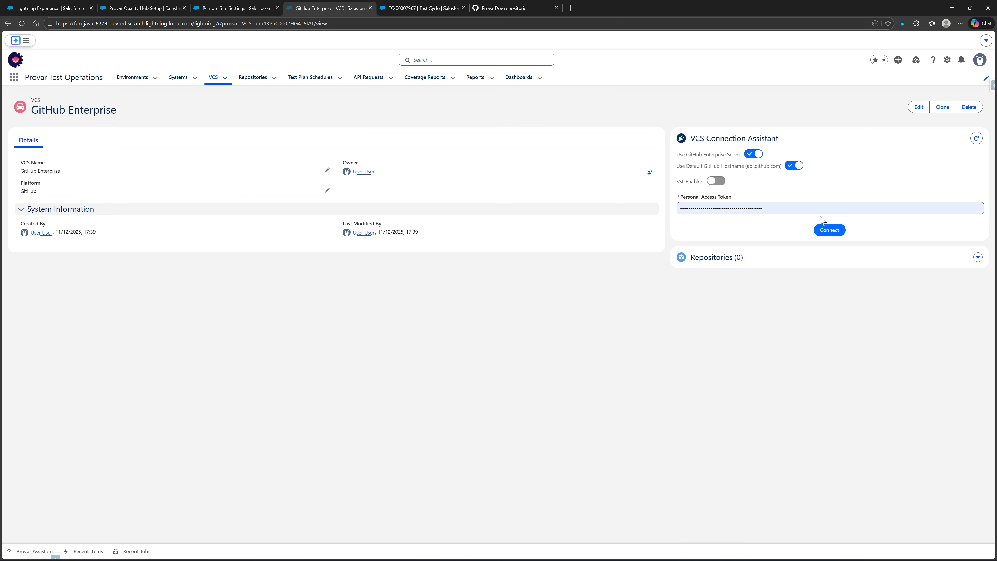
left_click(834, 236)
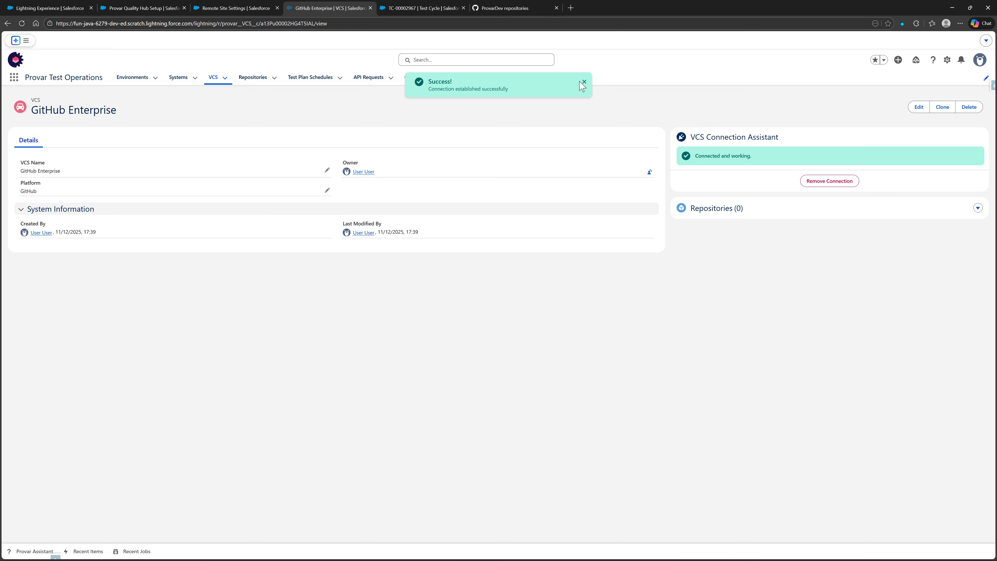
left_click(583, 82)
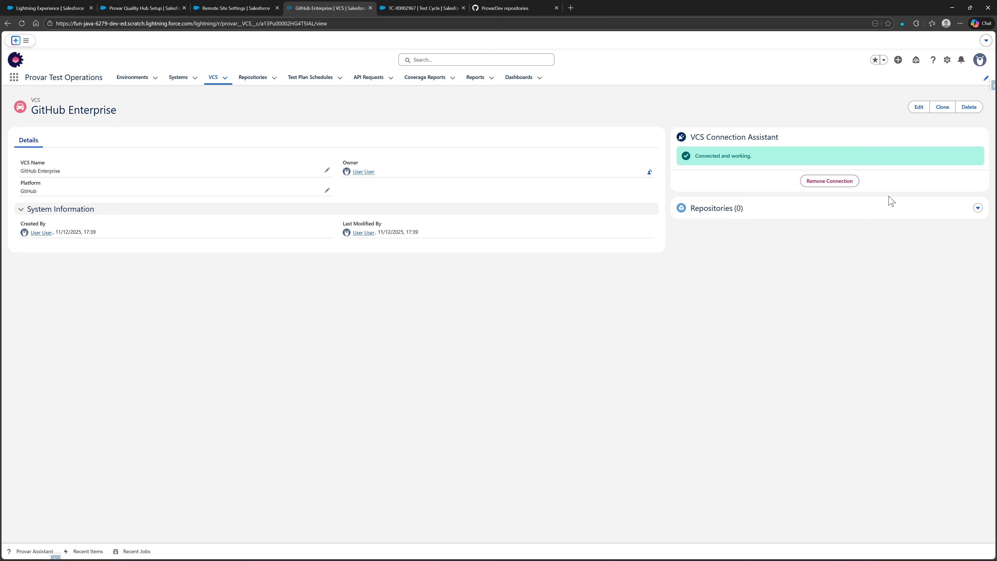
Open the VCS record's repository import, search for repo:ProvarDev/QHTest, and compare it with the ProvarDev organization's repositories on GitHub
left_click(978, 209)
left_click(952, 226)
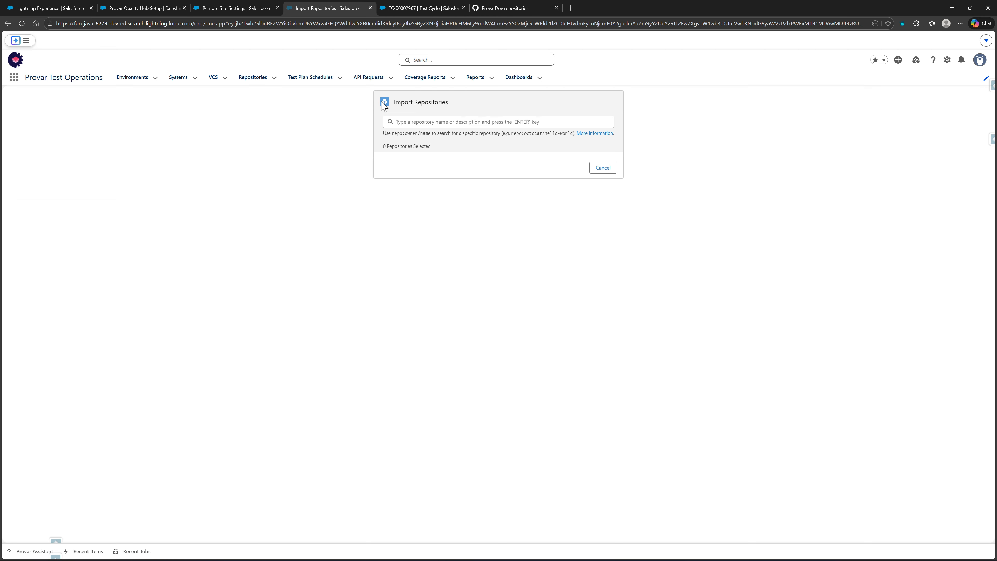
left_click(421, 125)
type("repo:ProvarDev/QHTest")
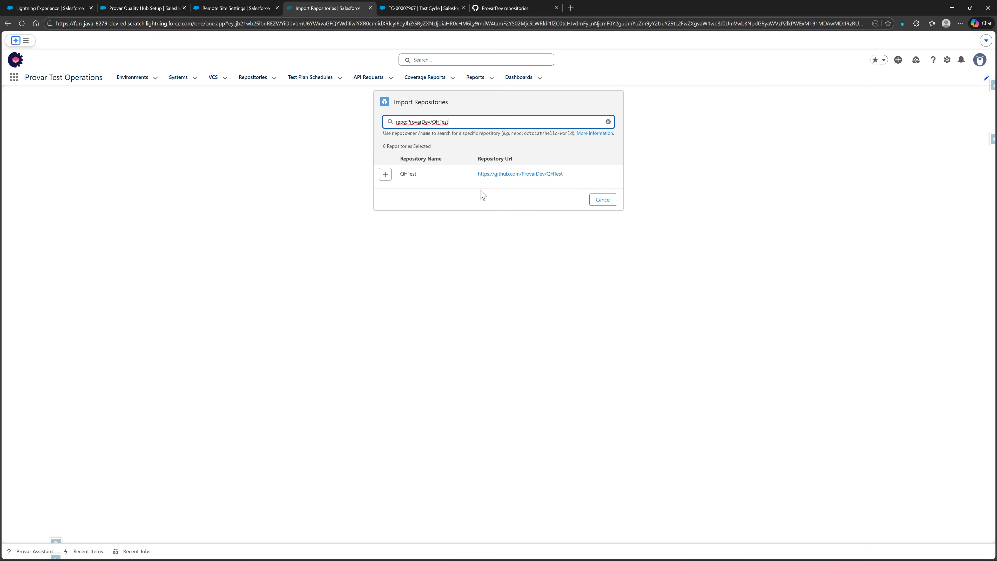
left_click(514, 8)
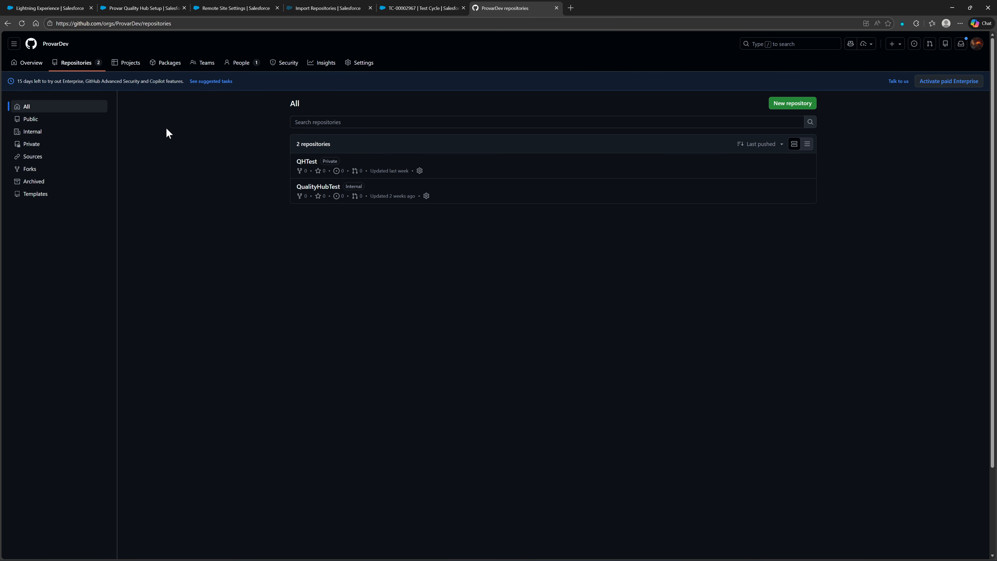
left_click(355, 8)
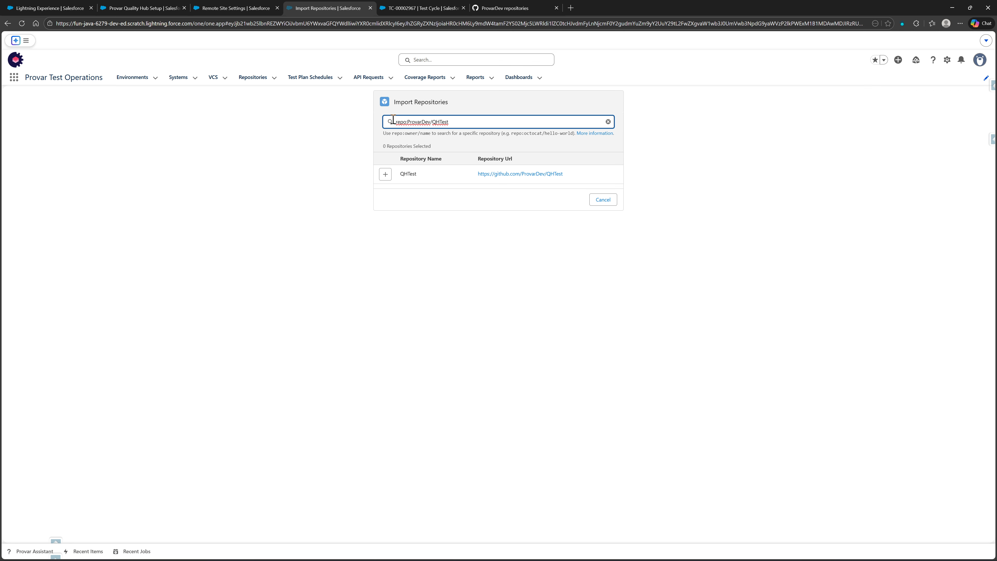
left_click(333, 67)
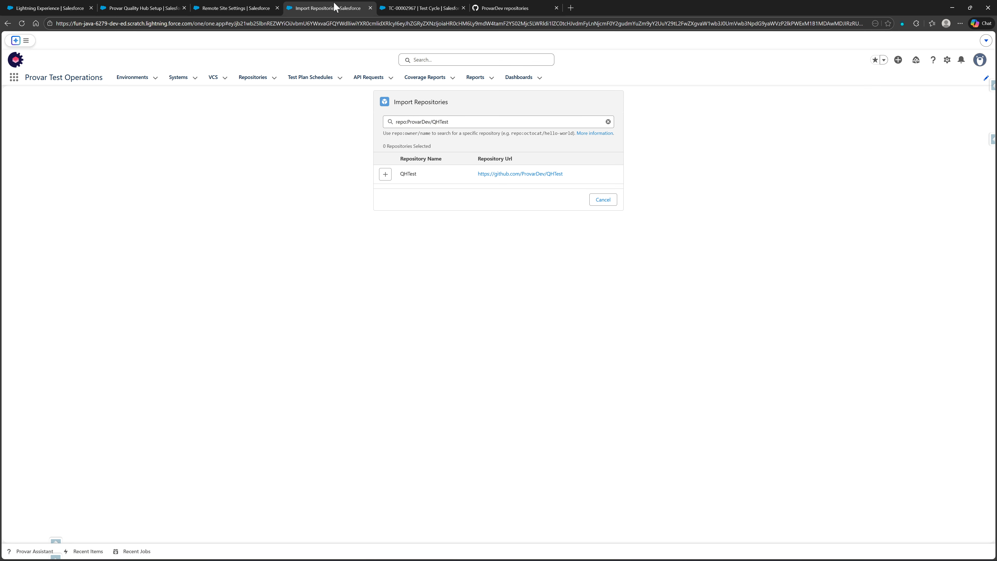
Open test execution TE-00187104 from test cycle TC-00002967 and view its results timeline
left_click(396, 8)
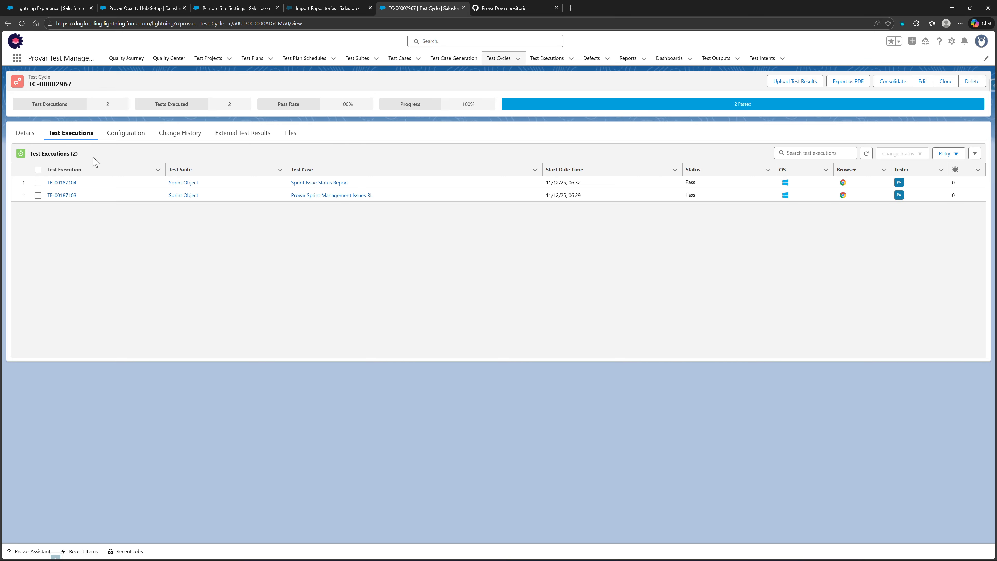
left_click(61, 183)
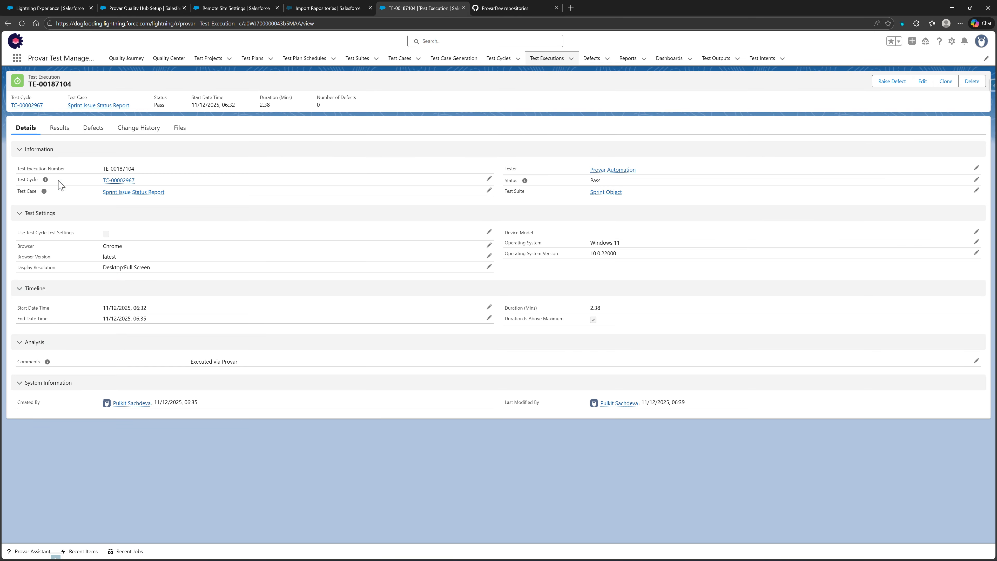
left_click(59, 128)
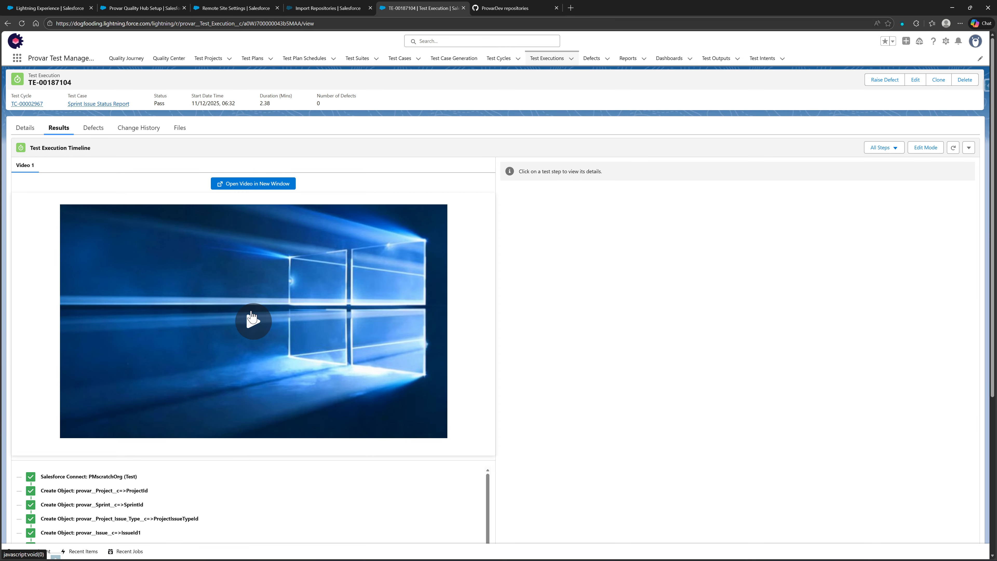
Play Video 1 of the test execution from near its start and check that it also opens in a separate window, then close that window
left_click(253, 320)
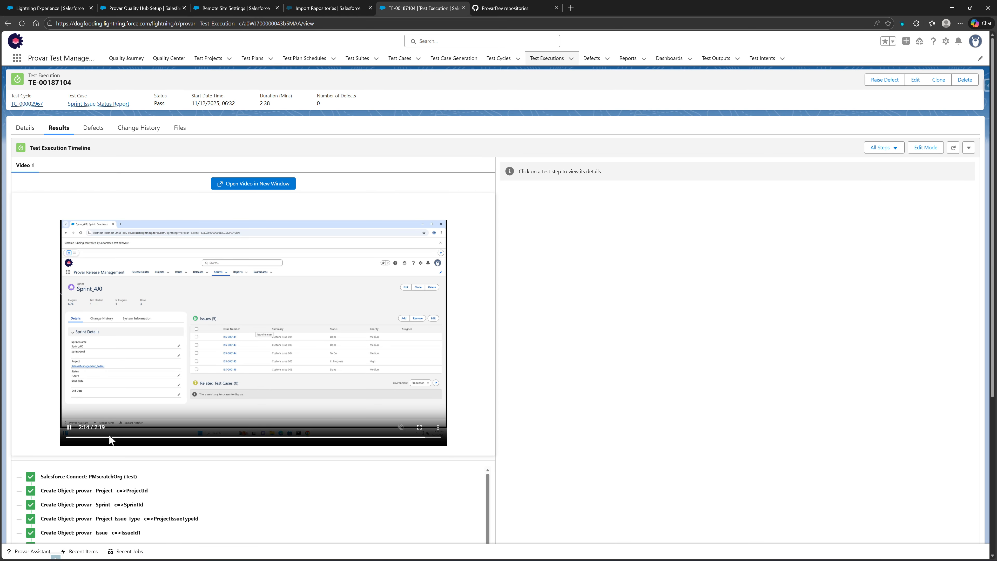
left_click(110, 436)
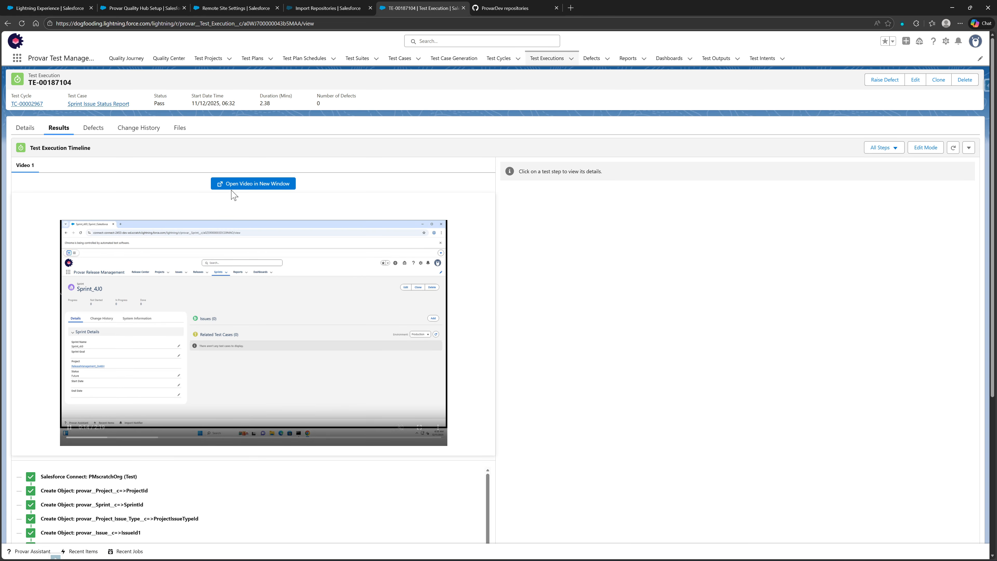
left_click(233, 186)
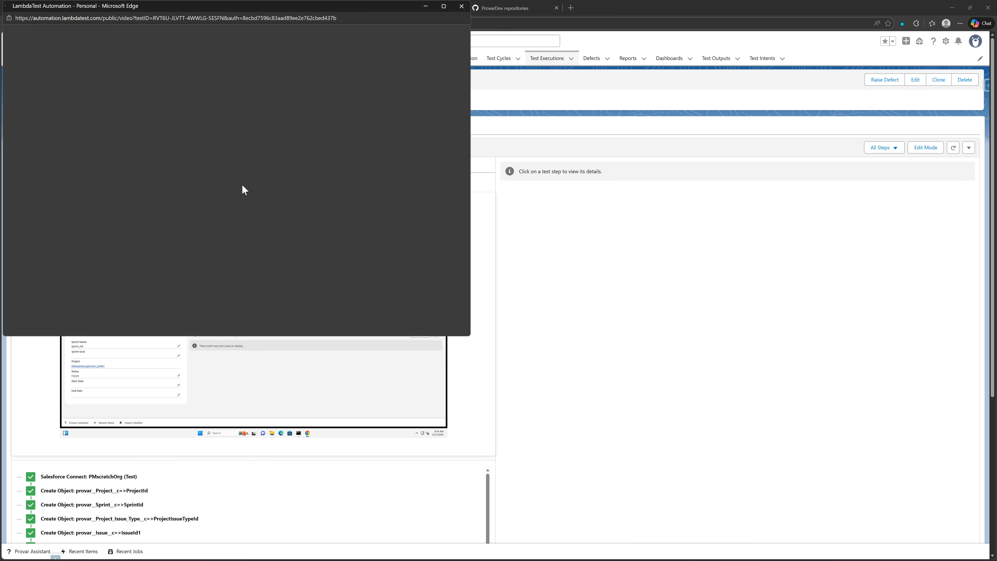
left_click_drag(287, 10, 433, 94)
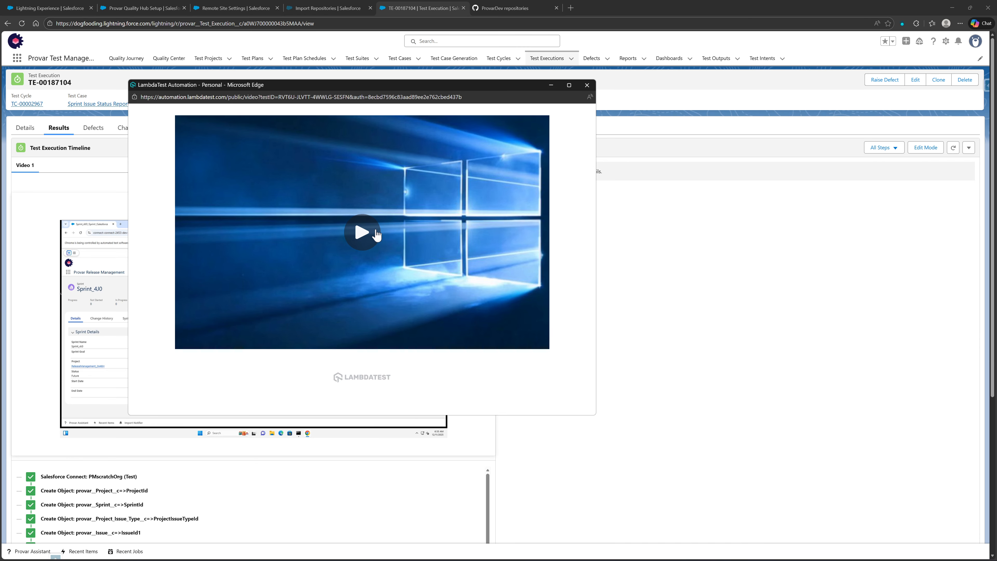
left_click(587, 85)
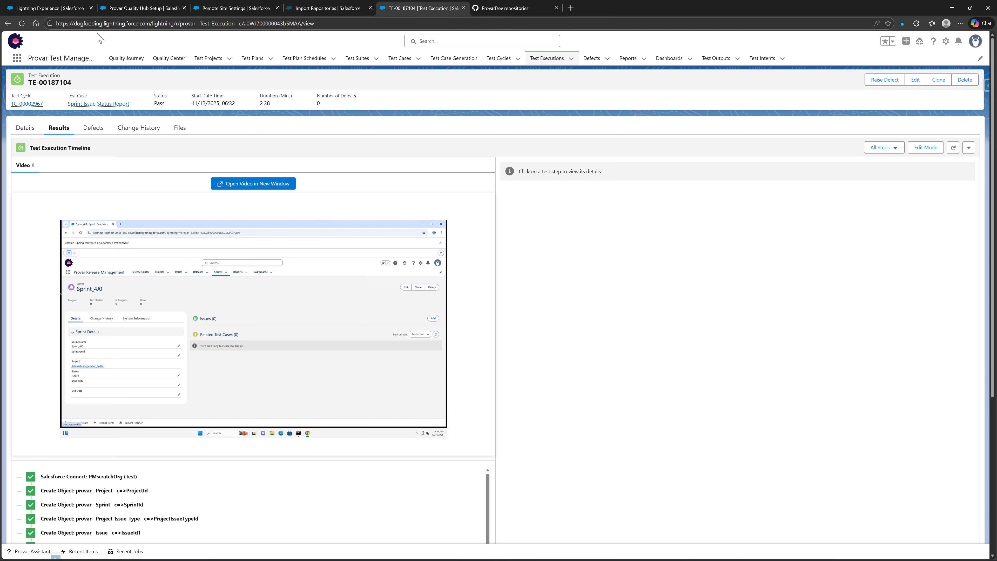
mouse_move(220, 3)
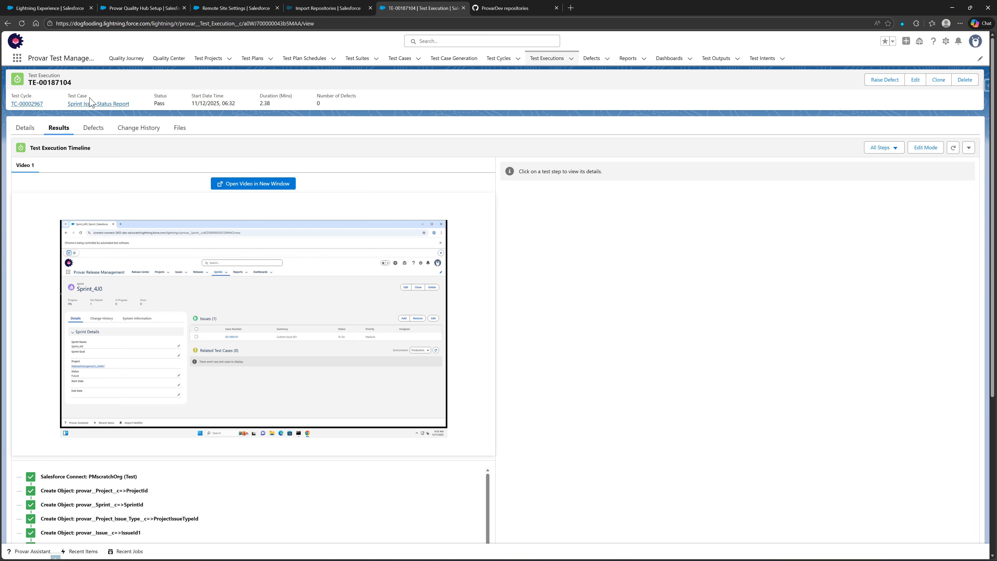
mouse_move(152, 261)
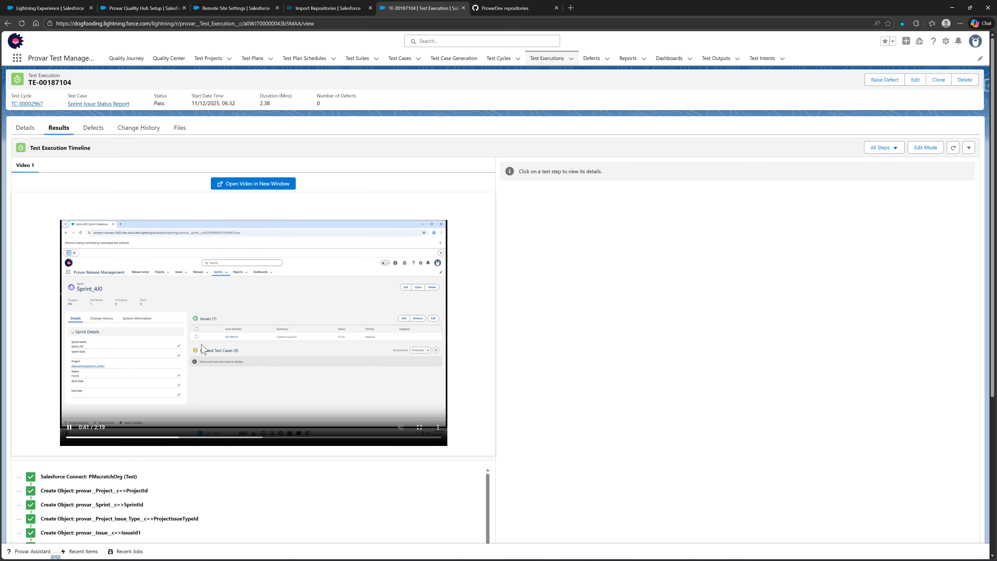